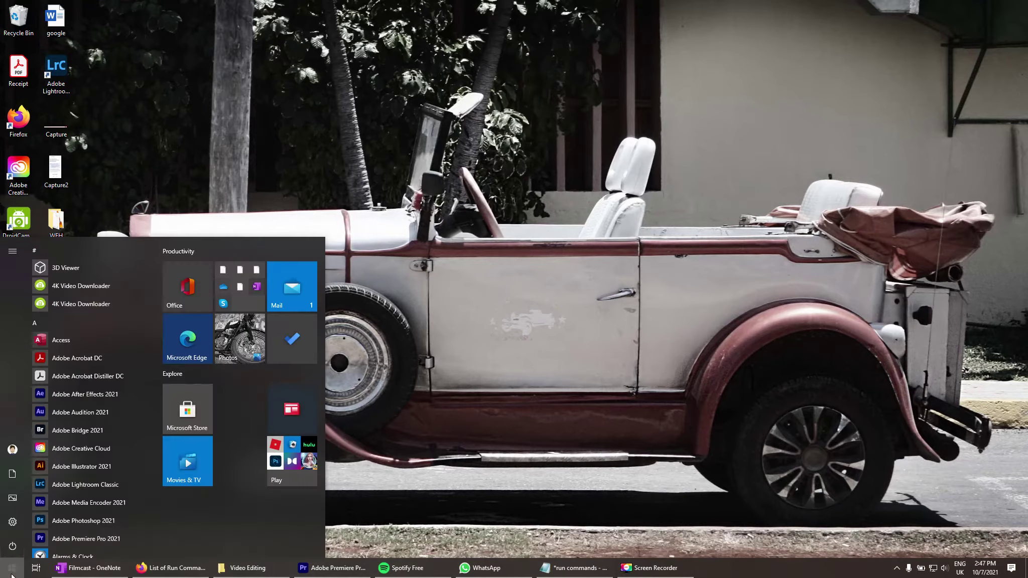
Step: Browse the installed apps list and search for Firefox with "fire", leaving the results without launching anything
{"action": "scroll", "coordinate": [67, 404], "scroll_direction": "down", "scroll_amount": 5}
{"action": "scroll", "coordinate": [67, 404], "scroll_direction": "down", "scroll_amount": 2}
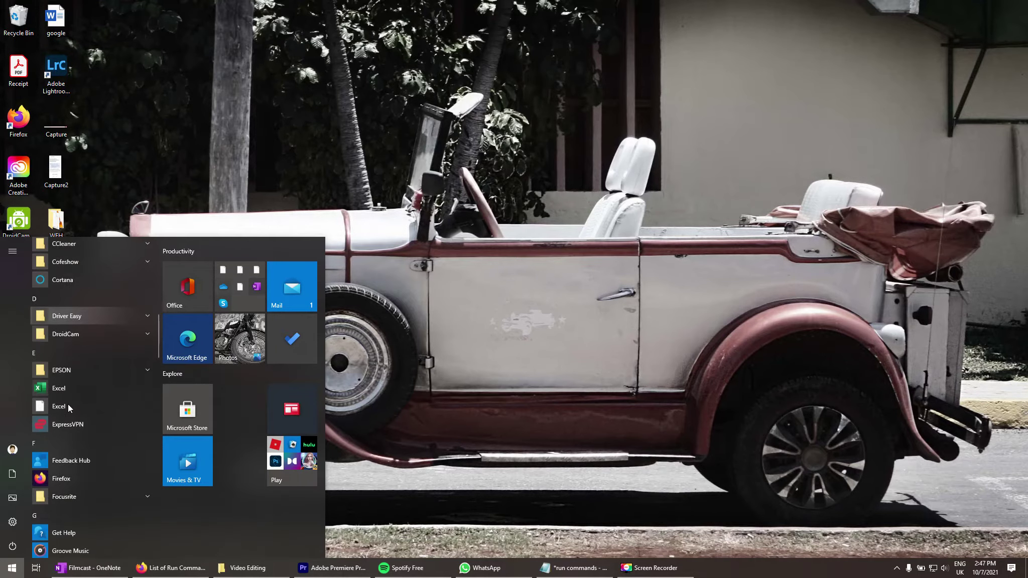
{"action": "type", "text": "fire"}
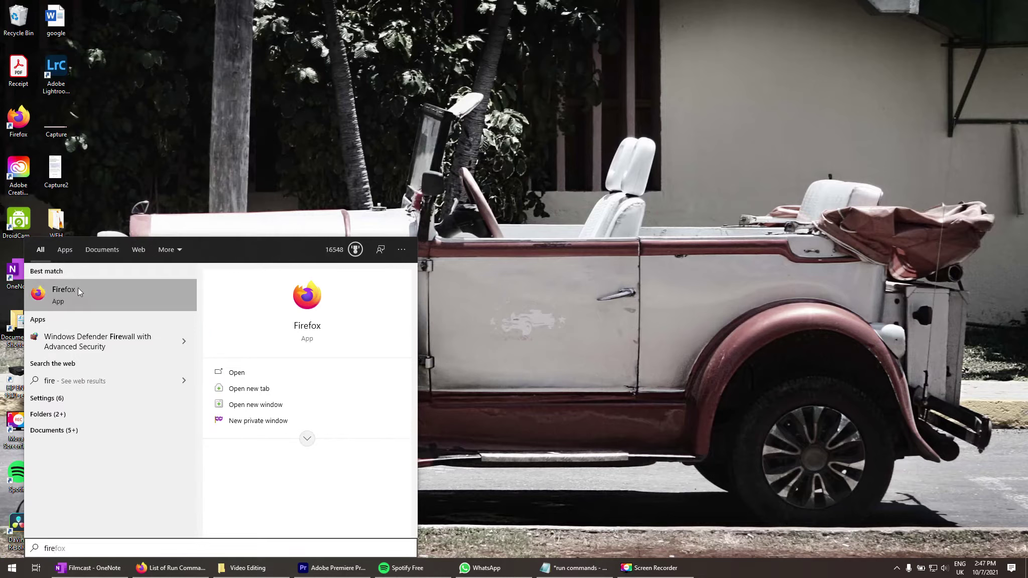
{"action": "left_click", "coordinate": [259, 146]}
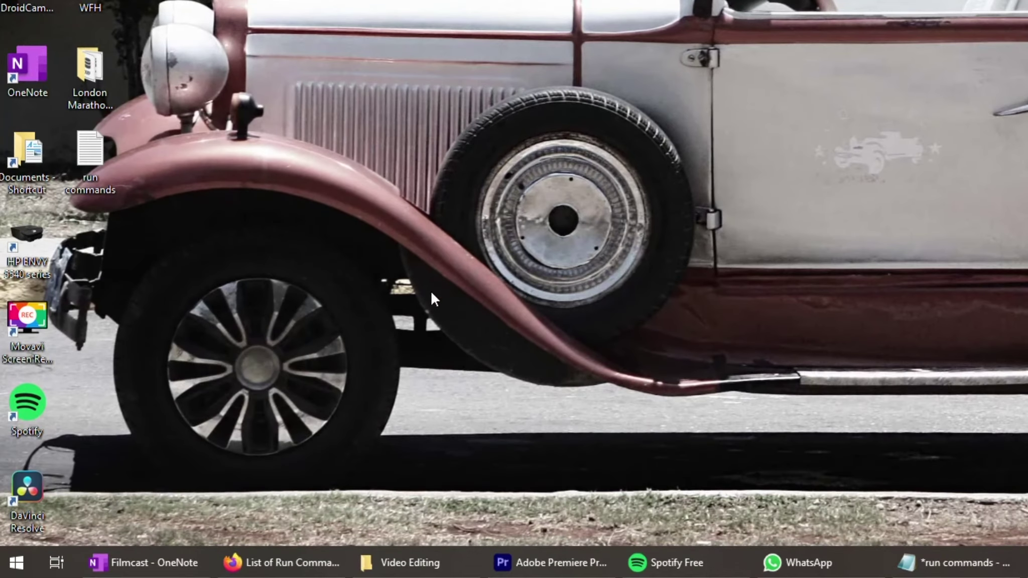
Step: Find the Run app, execute the appwiz.cpl command, and look through the installed programs in Programs and Features
{"action": "left_click", "coordinate": [17, 563]}
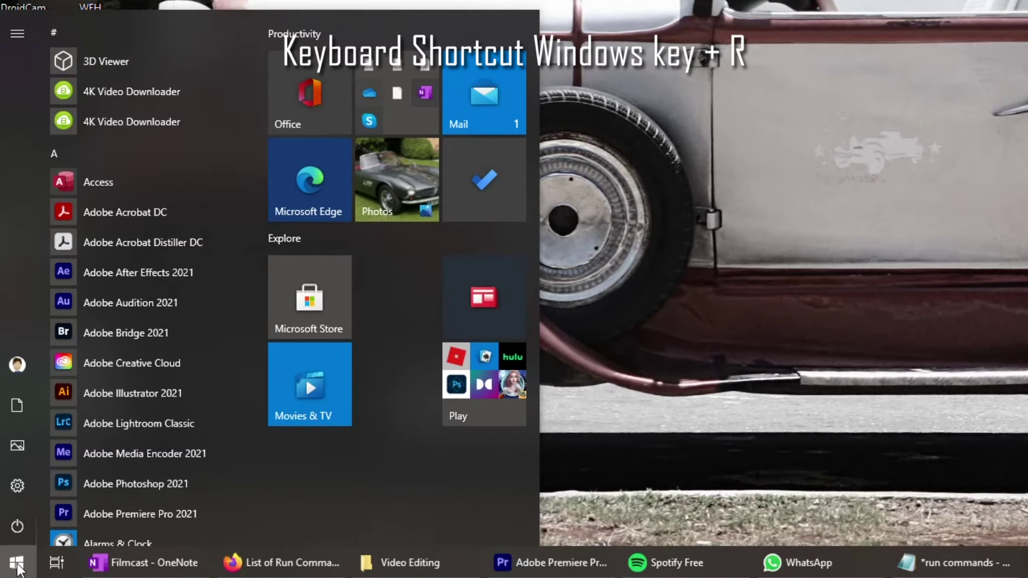
{"action": "type", "text": "run"}
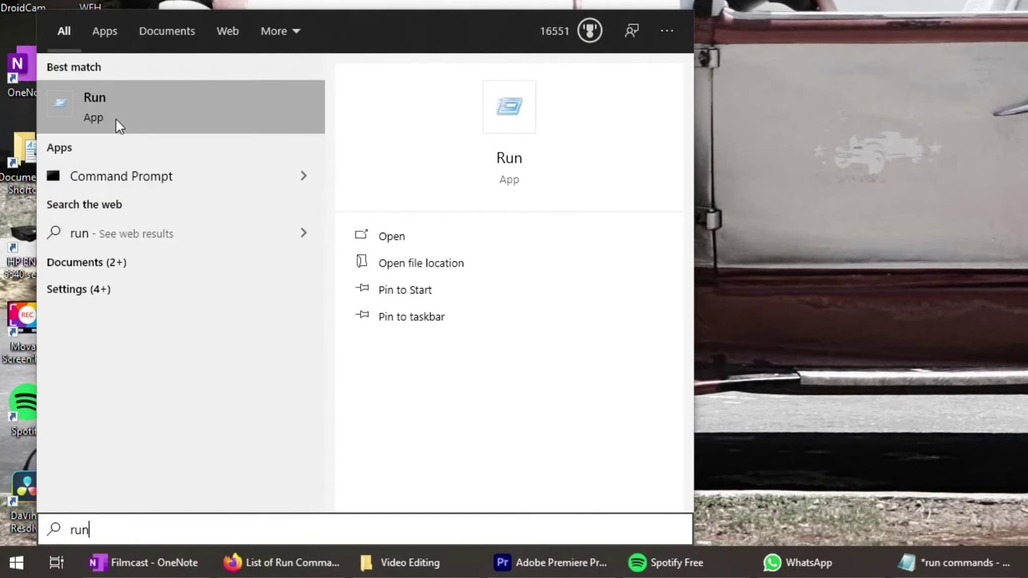
{"action": "left_click", "coordinate": [115, 120]}
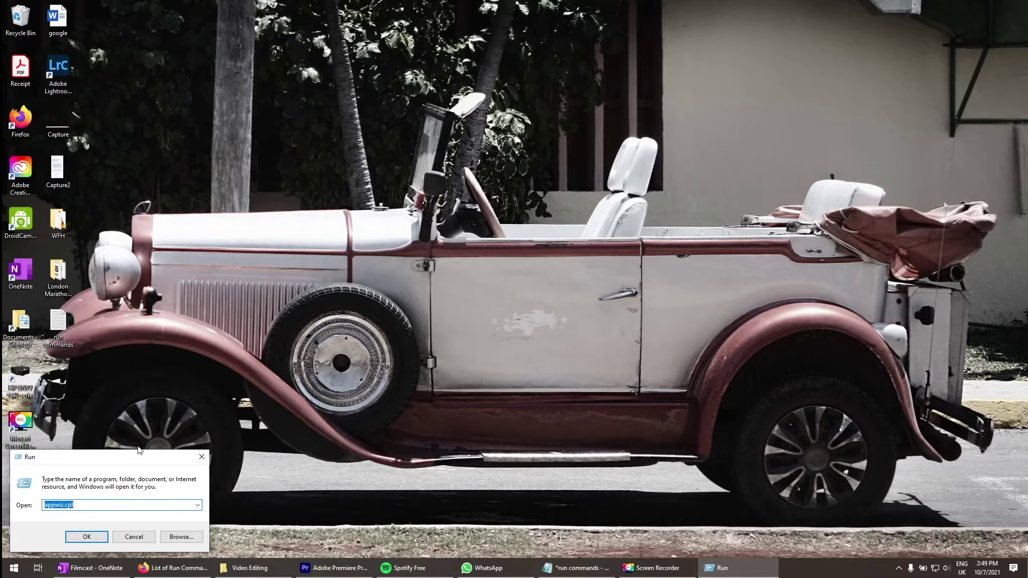
{"action": "left_click", "coordinate": [90, 534]}
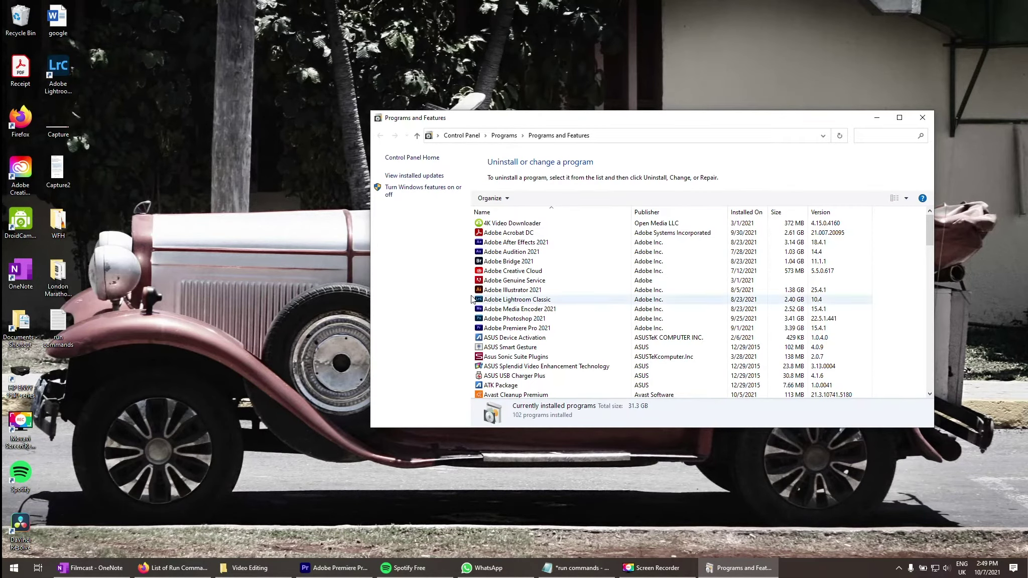
{"action": "left_click", "coordinate": [517, 299]}
{"action": "scroll", "coordinate": [521, 314], "scroll_direction": "down", "scroll_amount": 8}
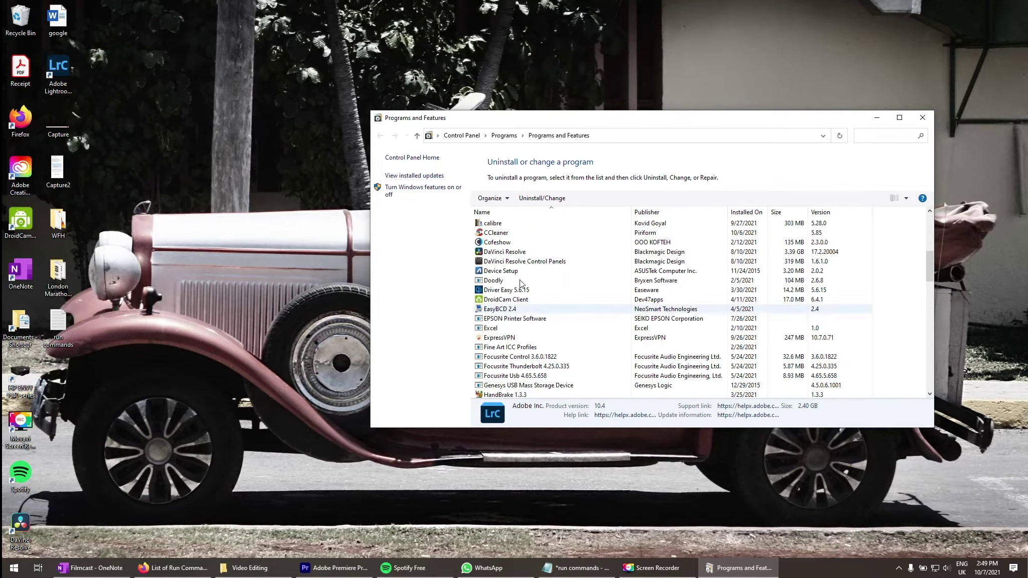
Step: Search for "uni" to view the apps under Add or remove programs, and close both the Settings and Programs and Features windows
{"action": "left_click", "coordinate": [15, 570]}
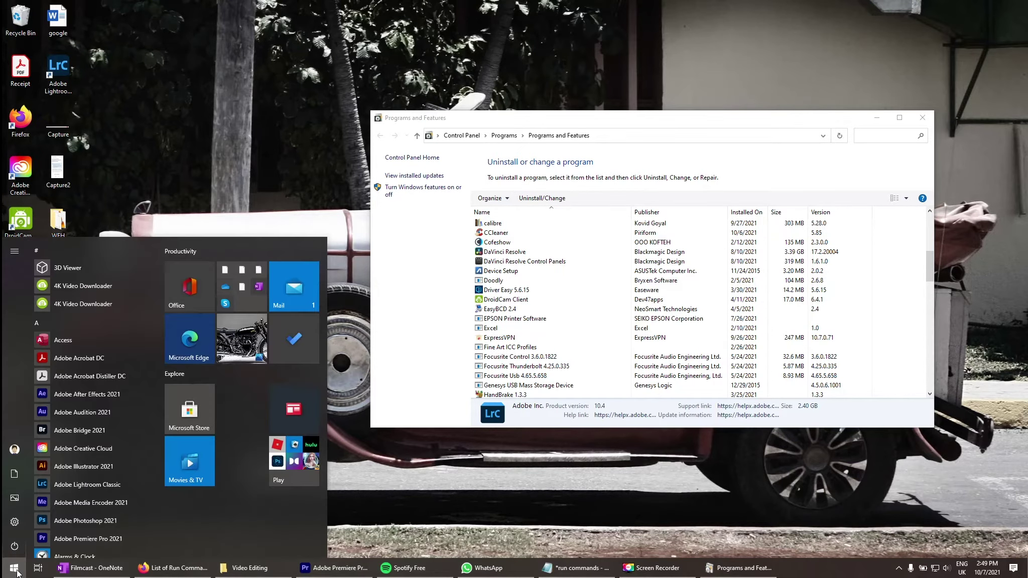
{"action": "type", "text": "uni"}
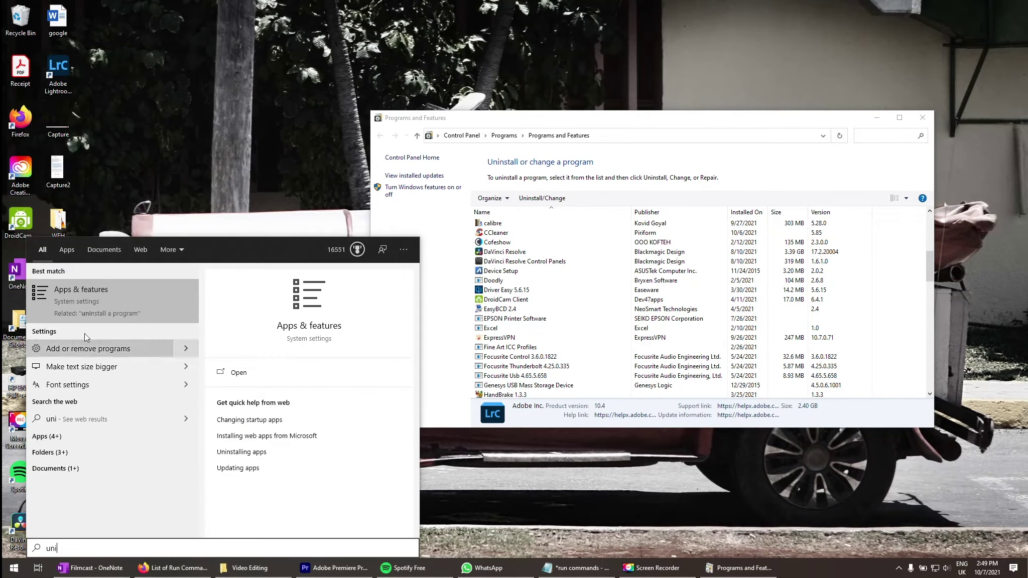
{"action": "left_click", "coordinate": [147, 352]}
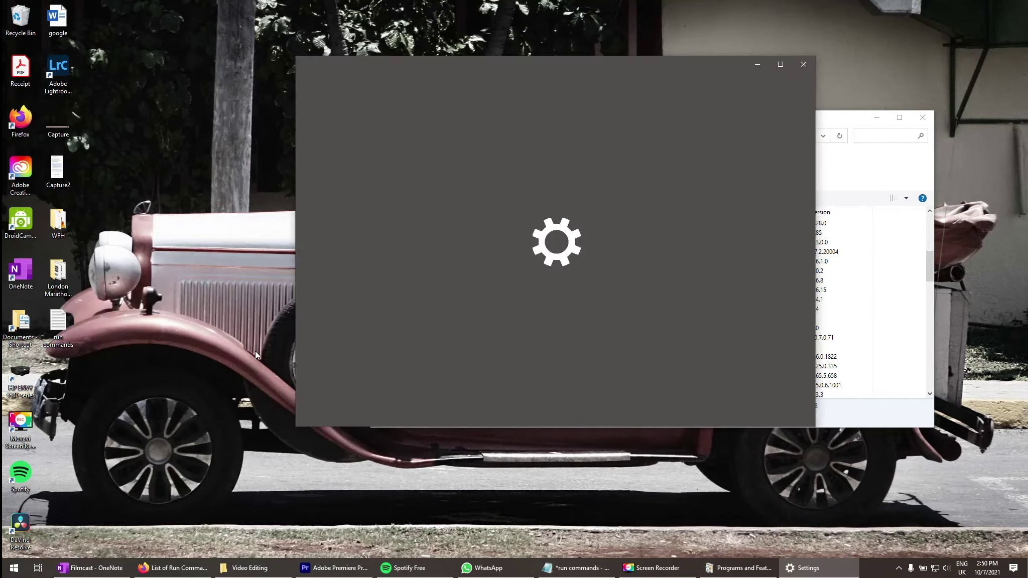
{"action": "scroll", "coordinate": [555, 259], "scroll_direction": "down", "scroll_amount": 15}
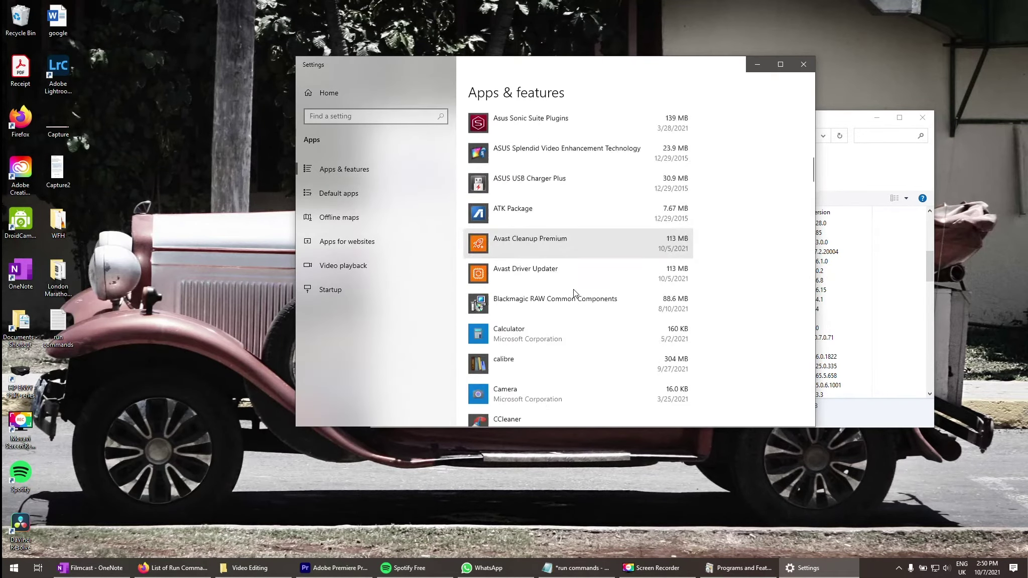
{"action": "left_click", "coordinate": [803, 64]}
{"action": "left_click", "coordinate": [922, 117]}
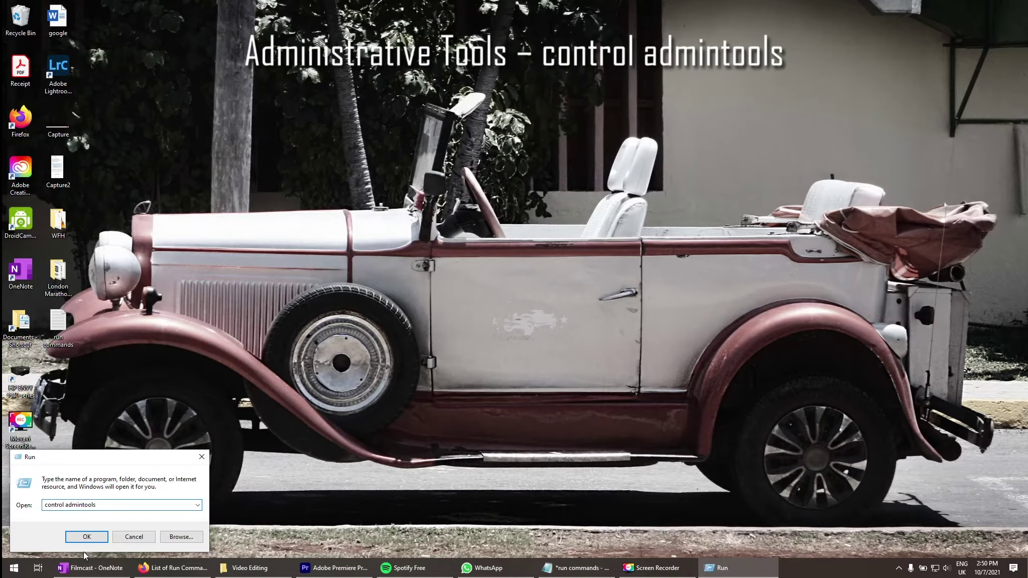
Step: Execute control admintools from Run and view Performance Monitor from the Administrative Tools folder, closing it when done
{"action": "left_click", "coordinate": [86, 536]}
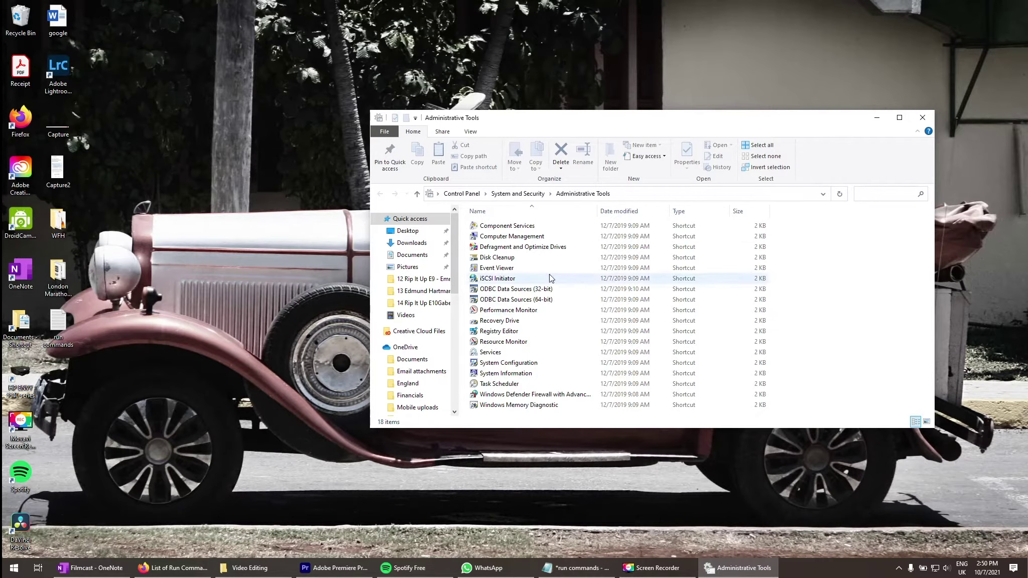
{"action": "left_click", "coordinate": [496, 259]}
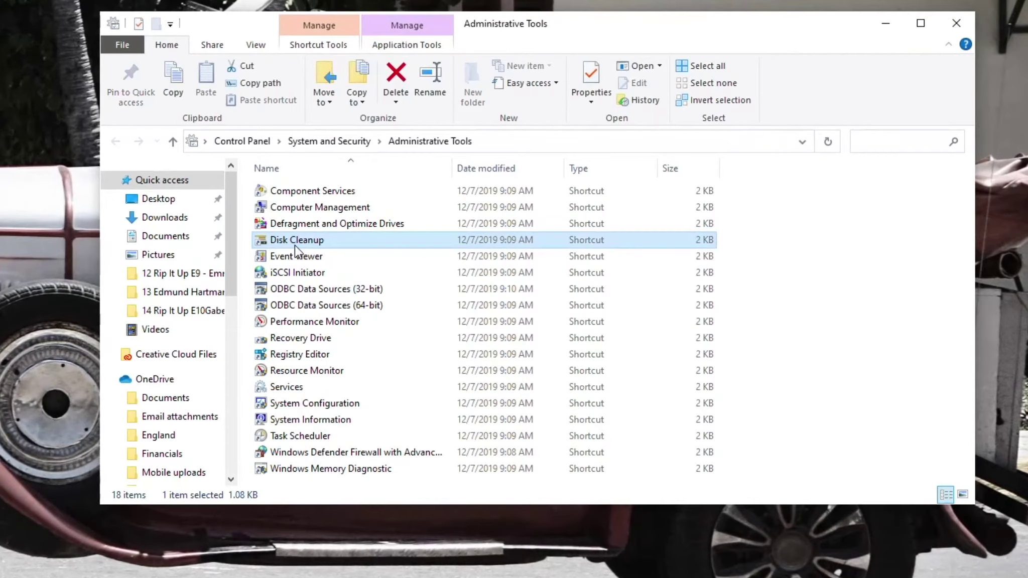
{"action": "double_click", "coordinate": [297, 326]}
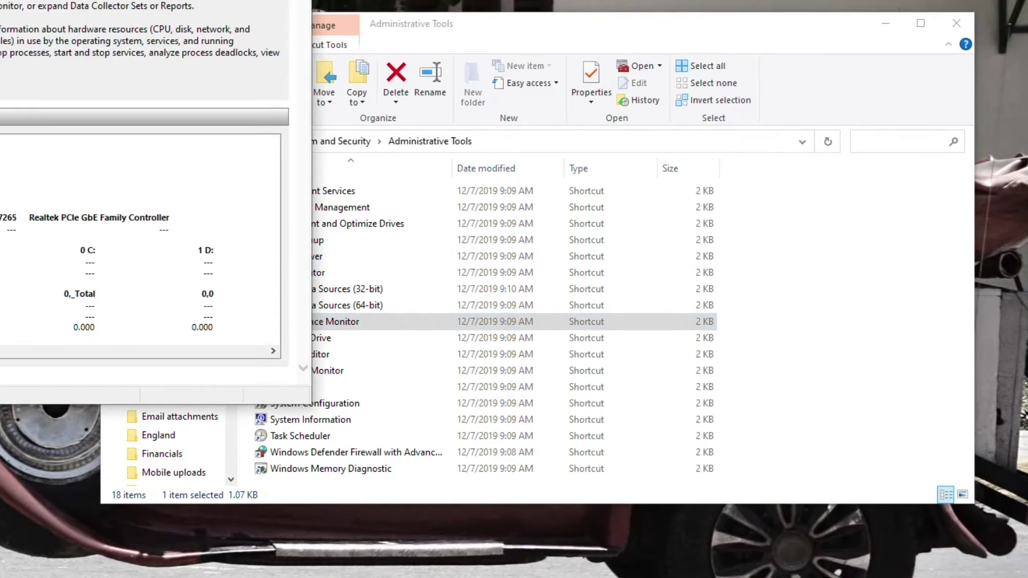
{"action": "left_click", "coordinate": [296, 1]}
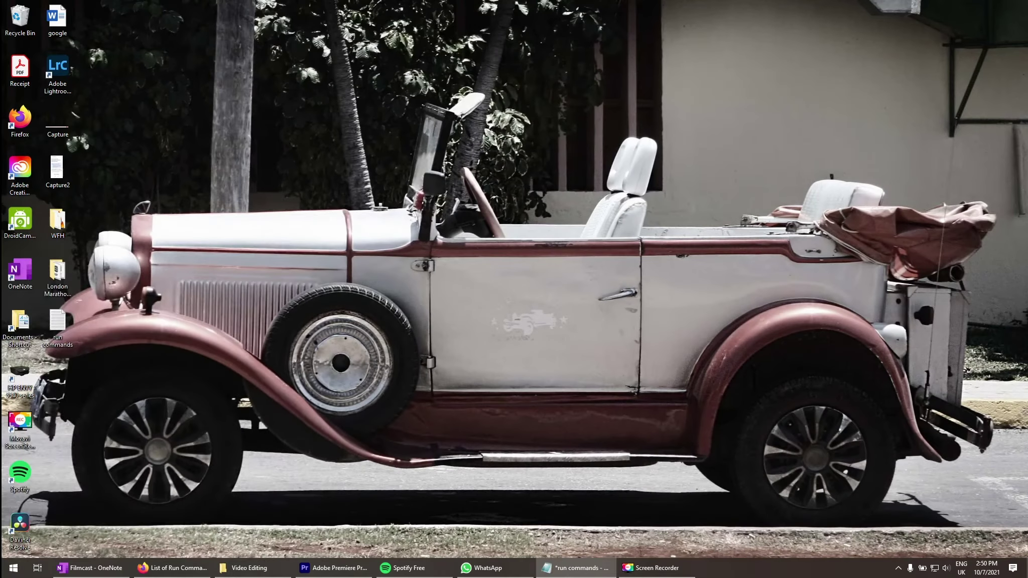
Step: Find the Run app and launch Calculator with the calc command
{"action": "left_click", "coordinate": [12, 571]}
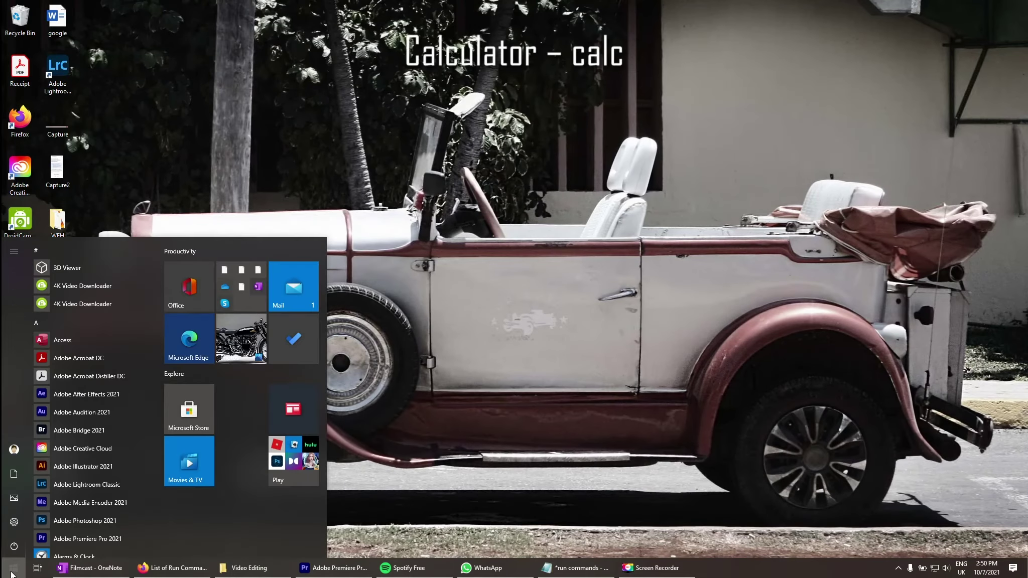
{"action": "type", "text": "run"}
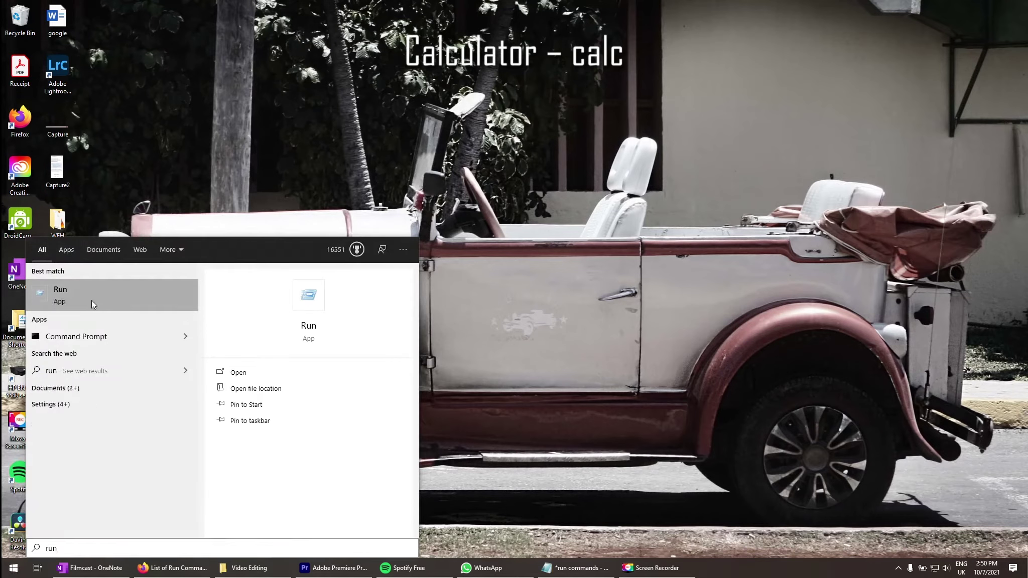
{"action": "left_click", "coordinate": [92, 300]}
{"action": "type", "text": "calc"}
{"action": "left_click", "coordinate": [97, 538]}
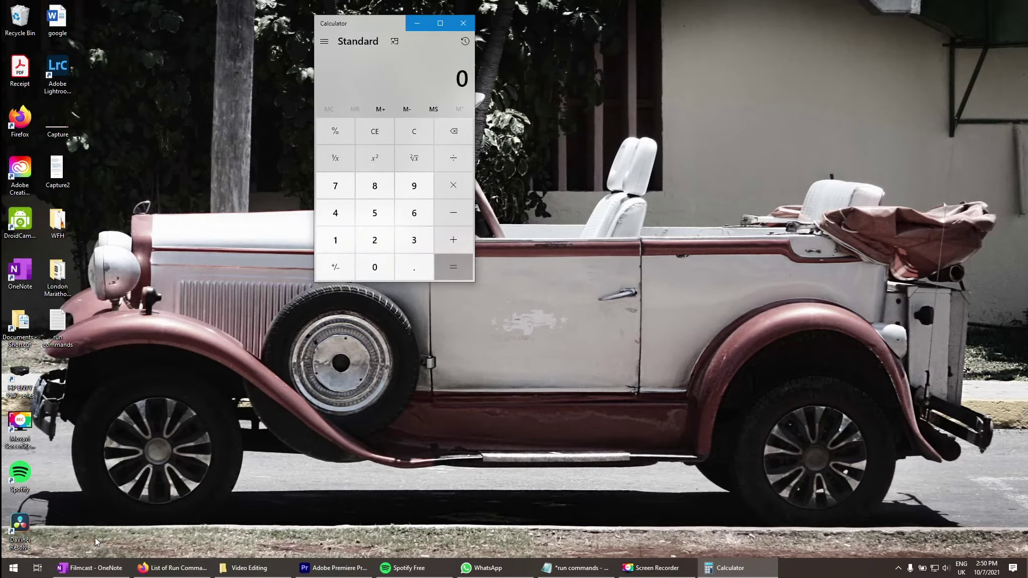
Step: Launch a second Calculator by searching for it directly, and close both Calculator windows
{"action": "left_click", "coordinate": [9, 571]}
{"action": "type", "text": "calc"}
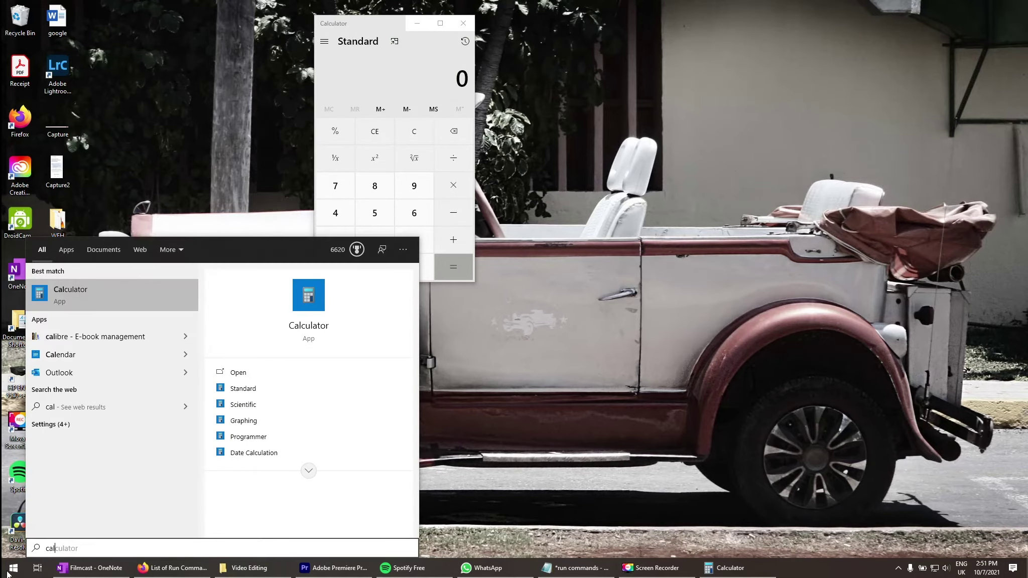
{"action": "left_click", "coordinate": [130, 293]}
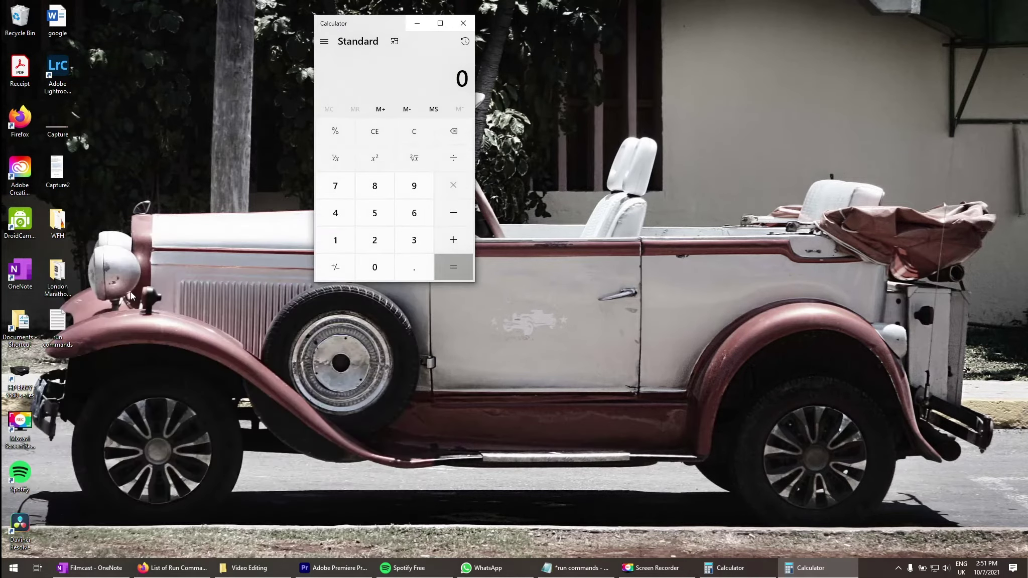
{"action": "left_click", "coordinate": [467, 21]}
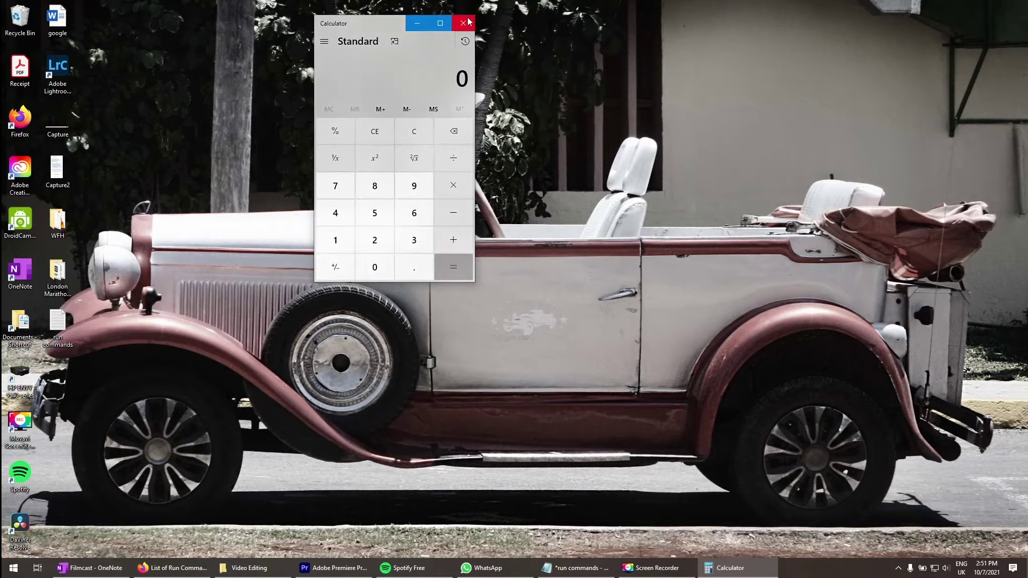
{"action": "left_click", "coordinate": [467, 18]}
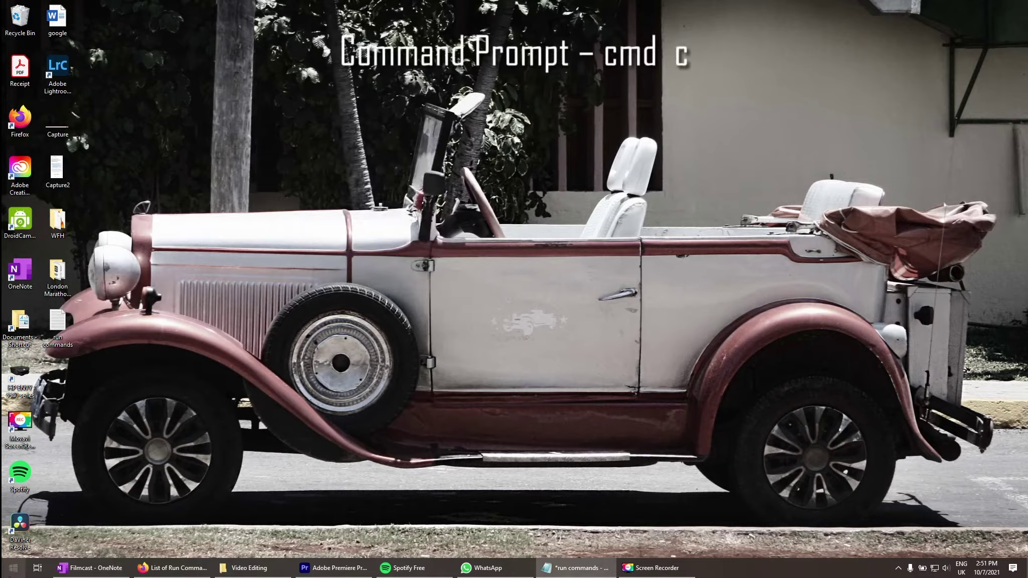
Step: Find the Run app and launch Command Prompt with the cmd command
{"action": "left_click", "coordinate": [10, 572]}
{"action": "type", "text": "run"}
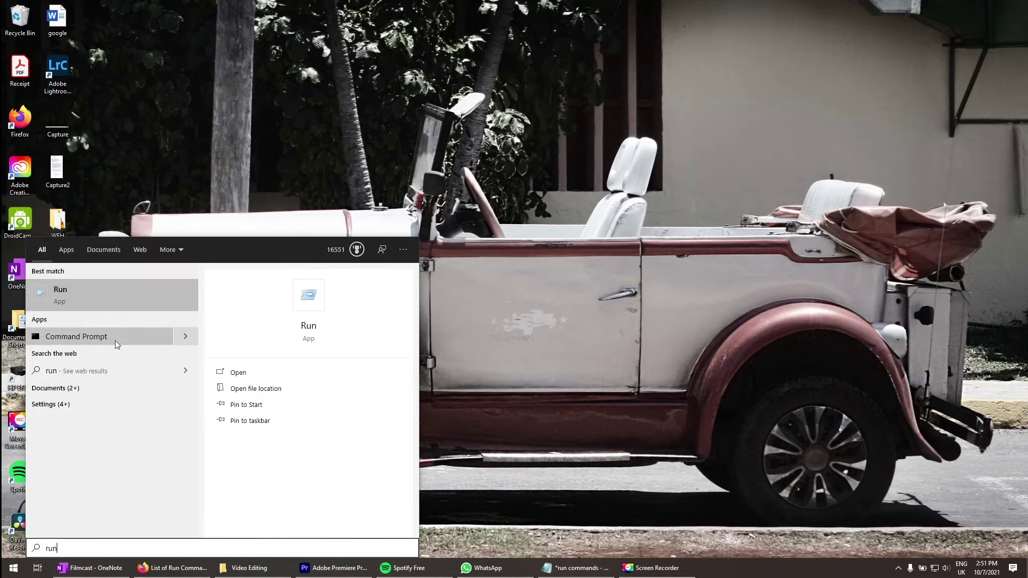
{"action": "left_click", "coordinate": [72, 296]}
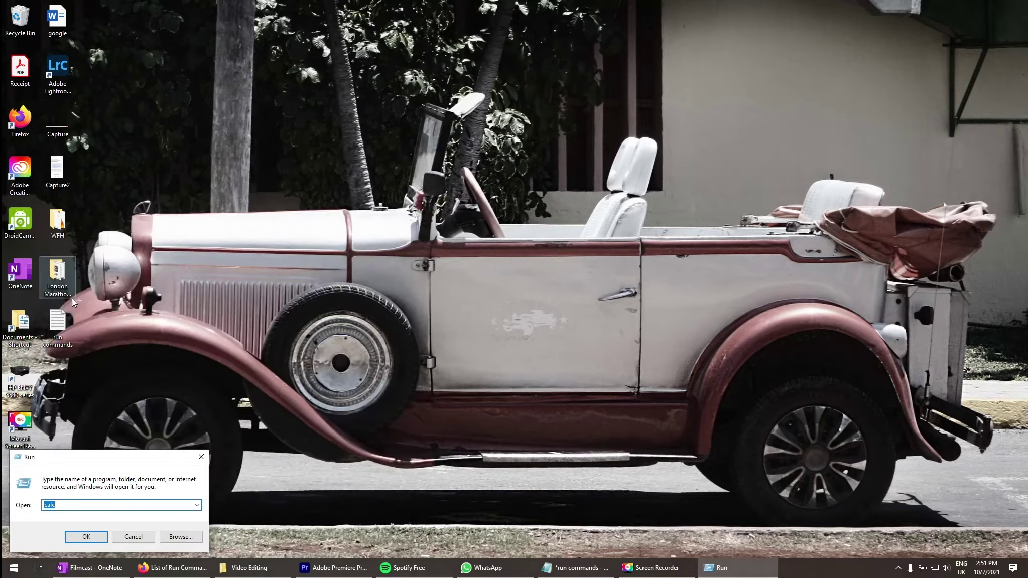
{"action": "type", "text": "cmd"}
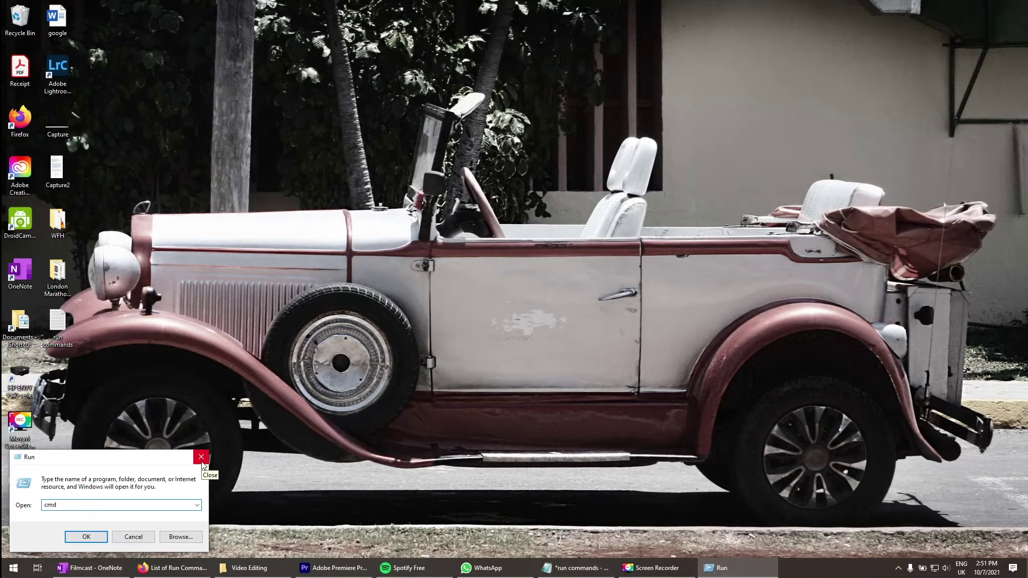
{"action": "left_click", "coordinate": [88, 538]}
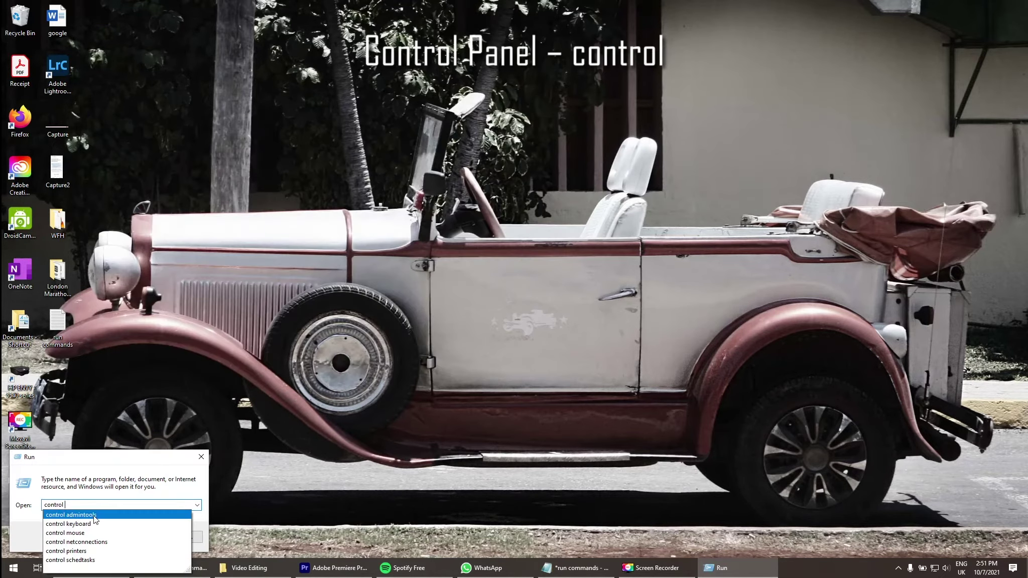
Step: Launch Control Panel with the control command in Run, and close its window
{"action": "left_click", "coordinate": [82, 538]}
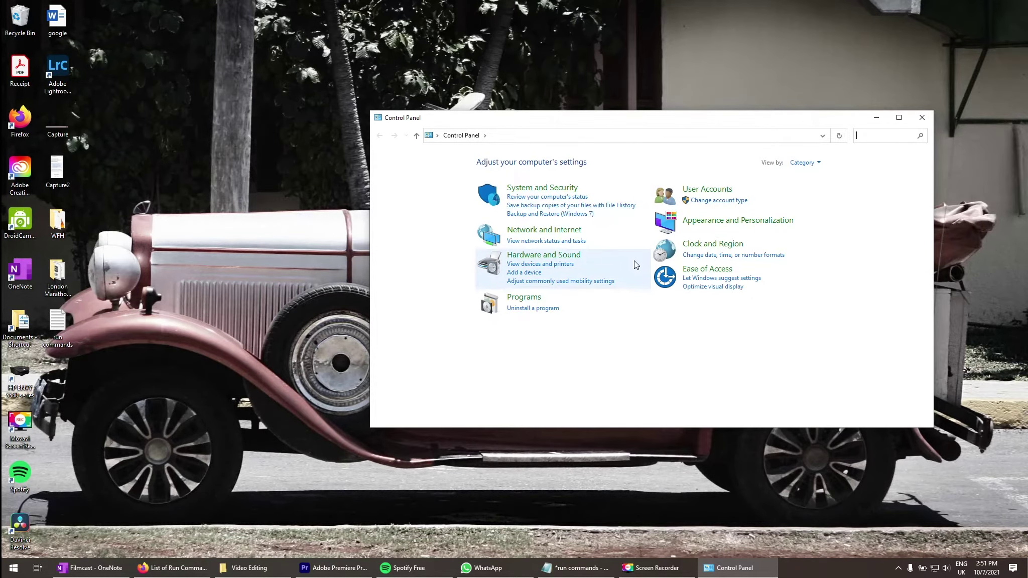
{"action": "left_click", "coordinate": [921, 118]}
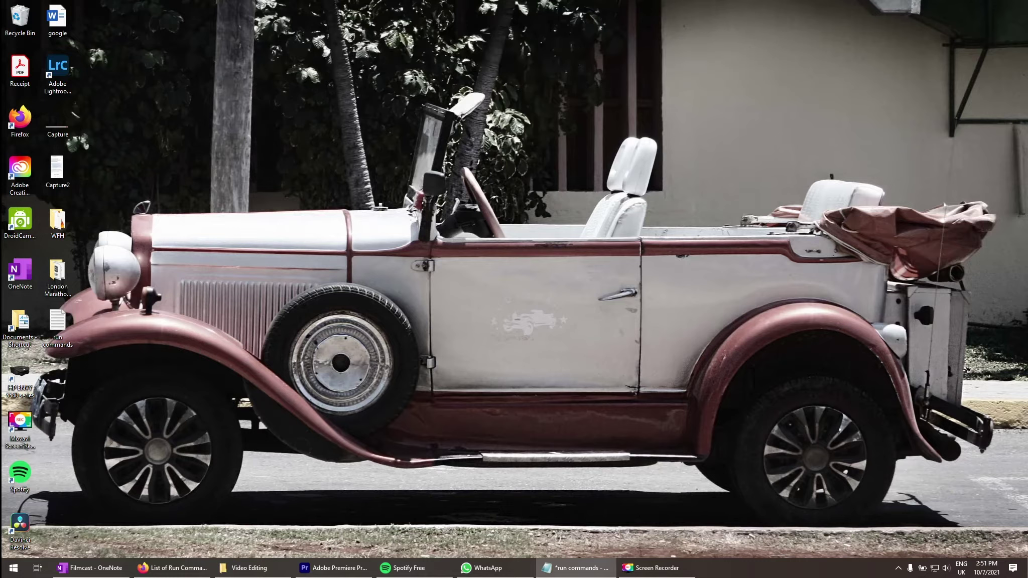
Step: Launch the Date and Time dialog from Run, review its Additional Clocks and Internet Time settings, and close it
{"action": "key", "text": "super+r"}
{"action": "left_click", "coordinate": [89, 537]}
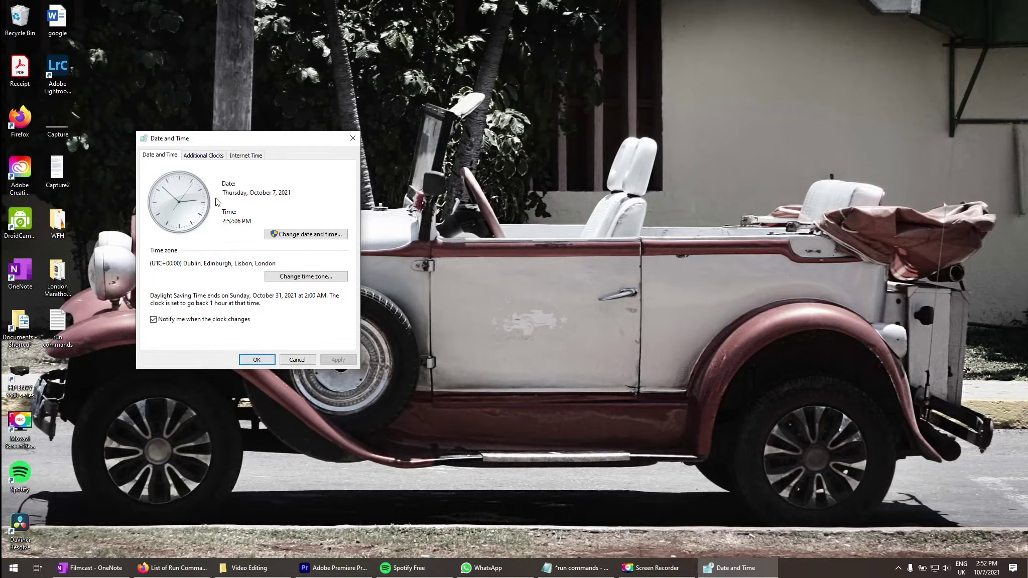
{"action": "left_click", "coordinate": [199, 156]}
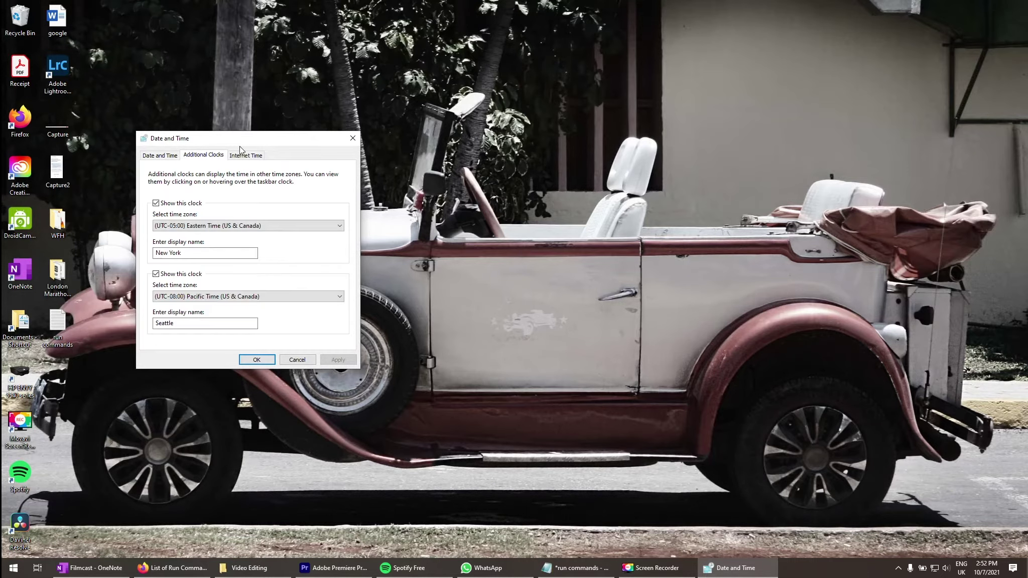
{"action": "left_click", "coordinate": [243, 155]}
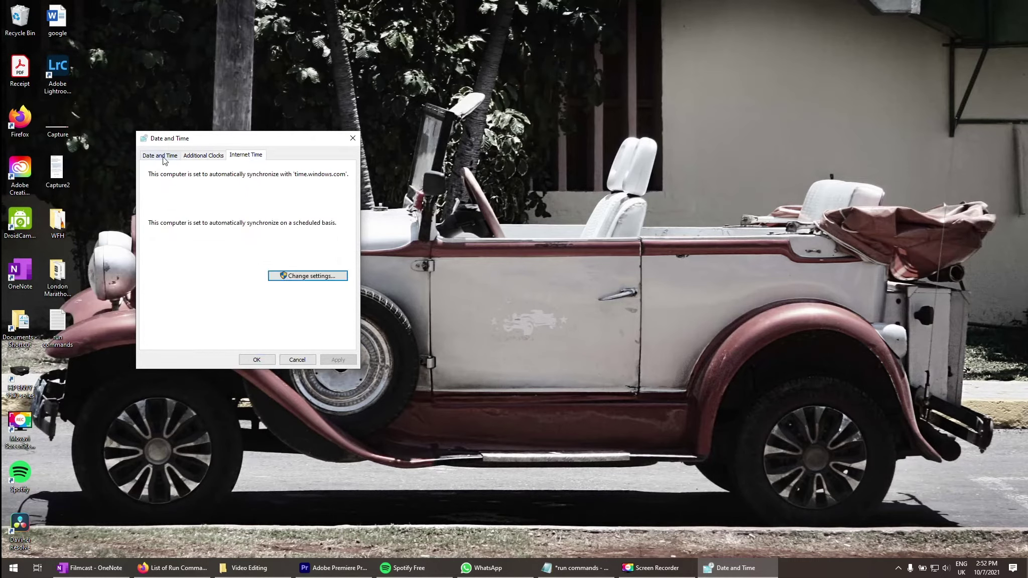
{"action": "left_click", "coordinate": [160, 156]}
{"action": "left_click", "coordinate": [189, 156]}
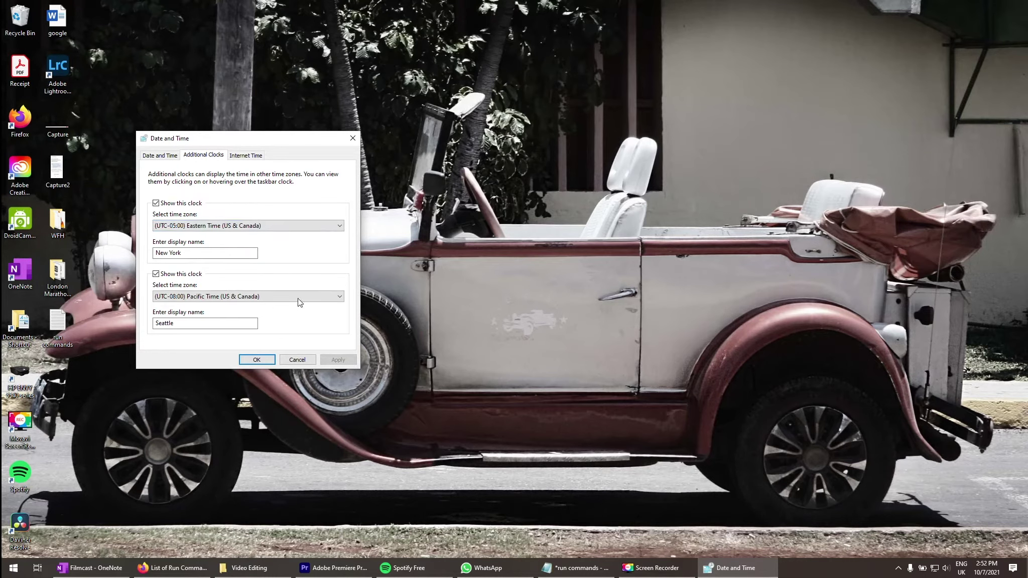
{"action": "left_click", "coordinate": [353, 137]}
Step: Find the Run app and launch the Disk Cleanup utility with the cleanmgr command
{"action": "left_click", "coordinate": [15, 571]}
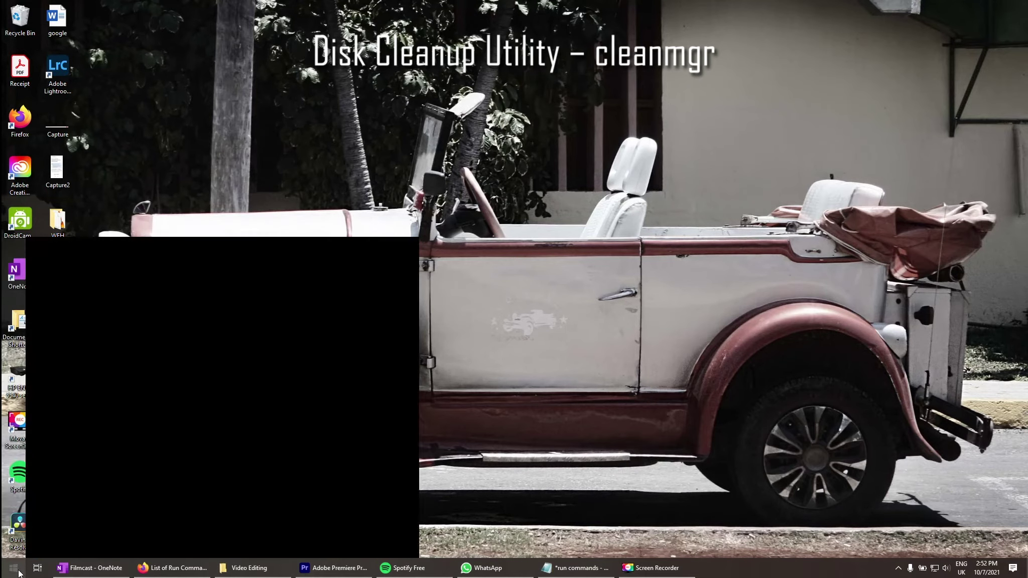
{"action": "type", "text": "run"}
{"action": "left_click", "coordinate": [71, 299]}
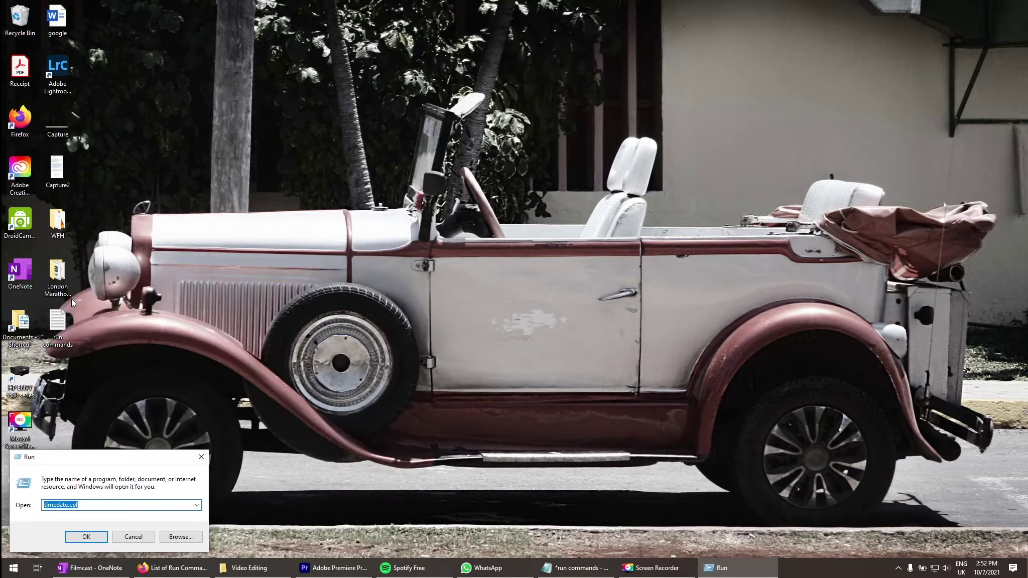
{"action": "type", "text": "cleanmgr"}
{"action": "left_click", "coordinate": [86, 537]}
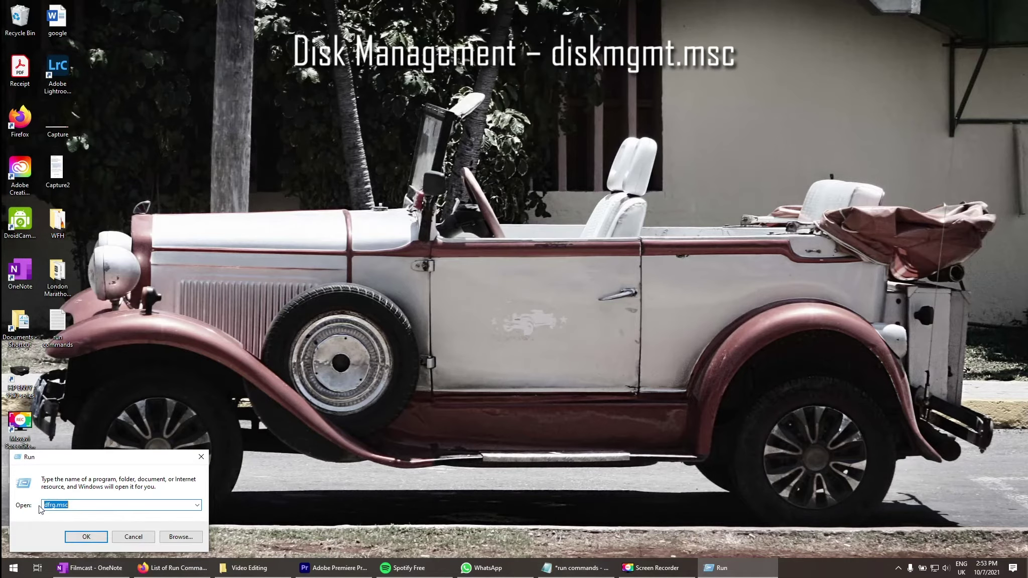
Step: Launch Disk Management with diskmgmt.msc in Run, and view the actions available for the OS (C:) volume
{"action": "type", "text": "diskmgmt.msc"}
{"action": "left_click", "coordinate": [93, 537]}
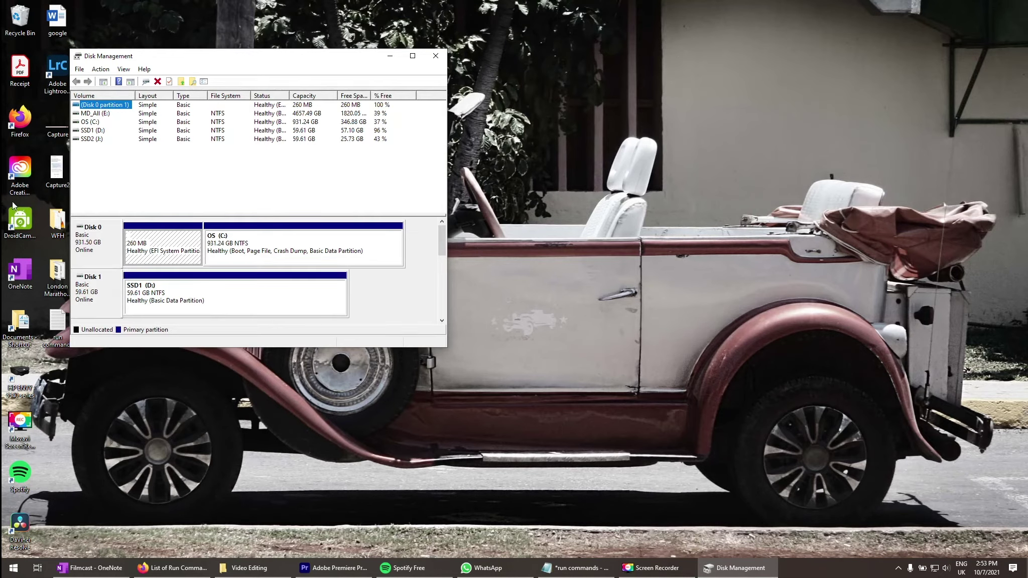
{"action": "left_click", "coordinate": [88, 122]}
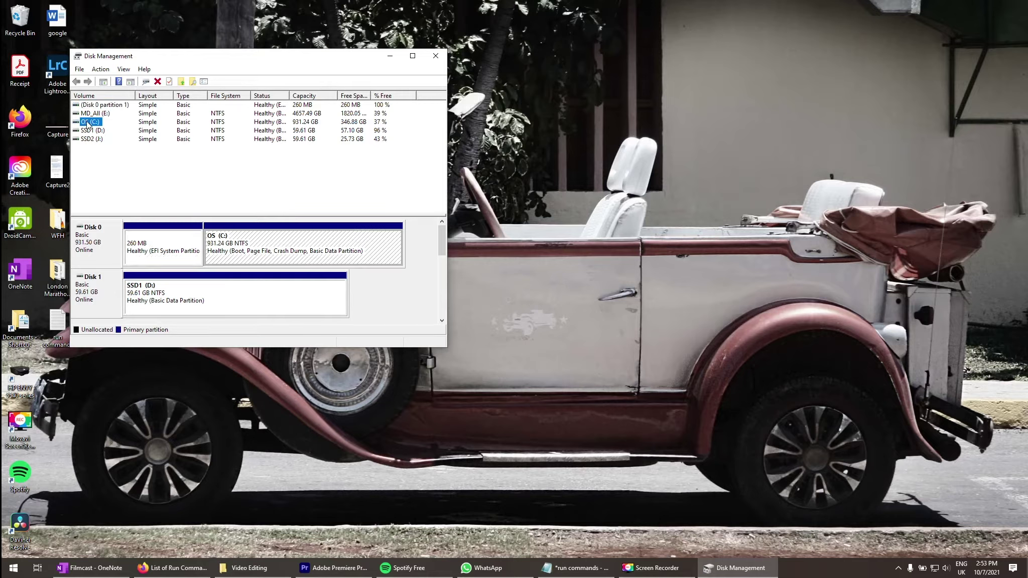
{"action": "right_click", "coordinate": [88, 123]}
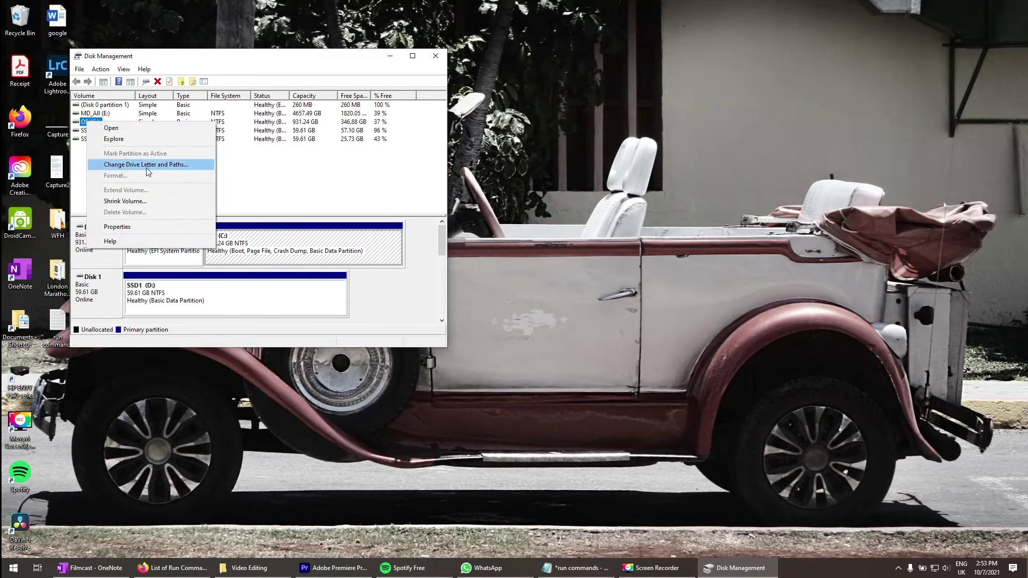
{"action": "left_click", "coordinate": [324, 168]}
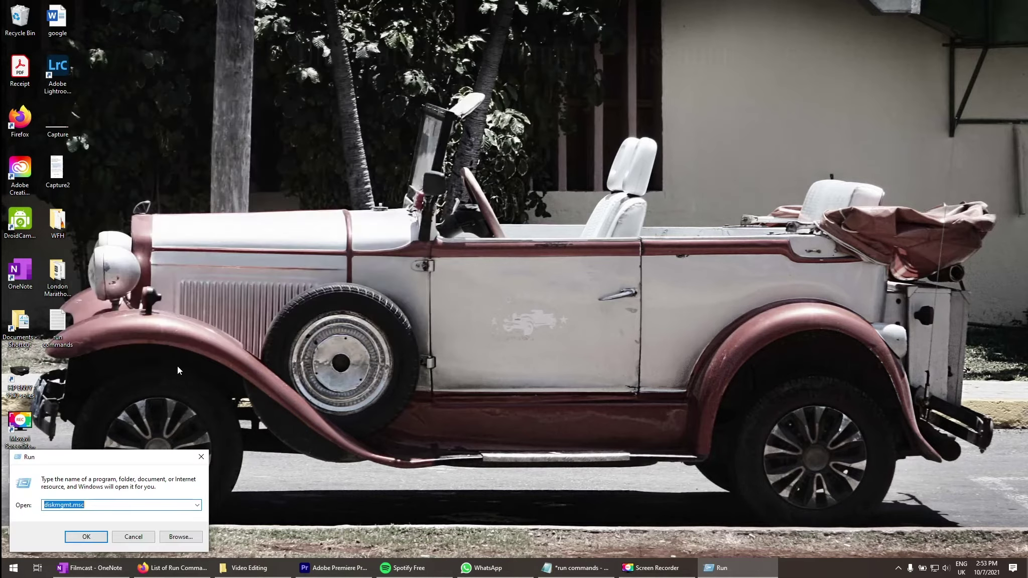
Step: Launch the DiskPart console with the diskpart command in Run, and close its window
{"action": "type", "text": "diskpart"}
{"action": "key", "text": "Return"}
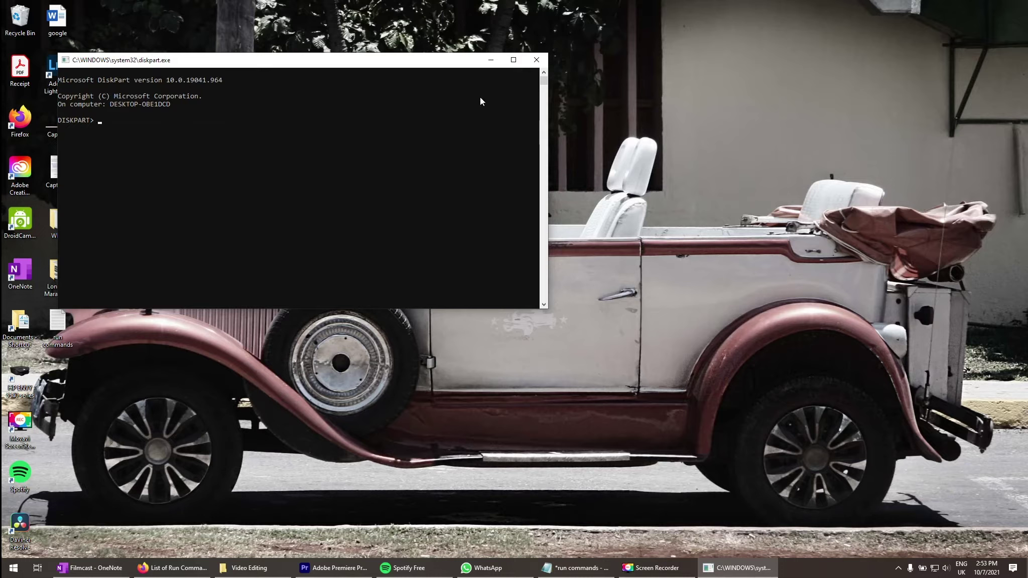
{"action": "left_click", "coordinate": [536, 60]}
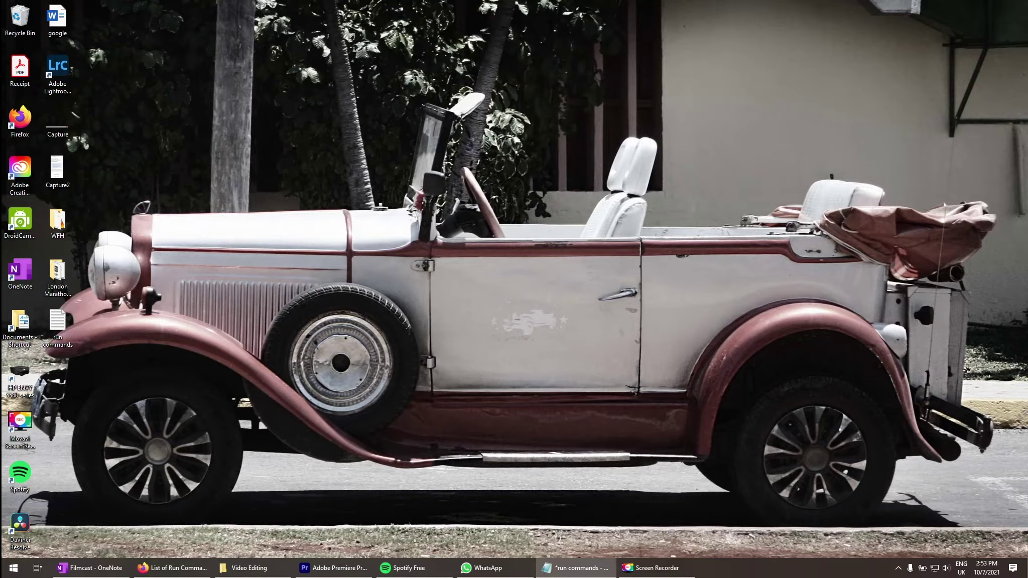
Step: Open the Run dialog and launch Event Viewer with the eventvwr.msc command
{"action": "key", "text": "super+r"}
{"action": "type", "text": "eventvwr.msc"}
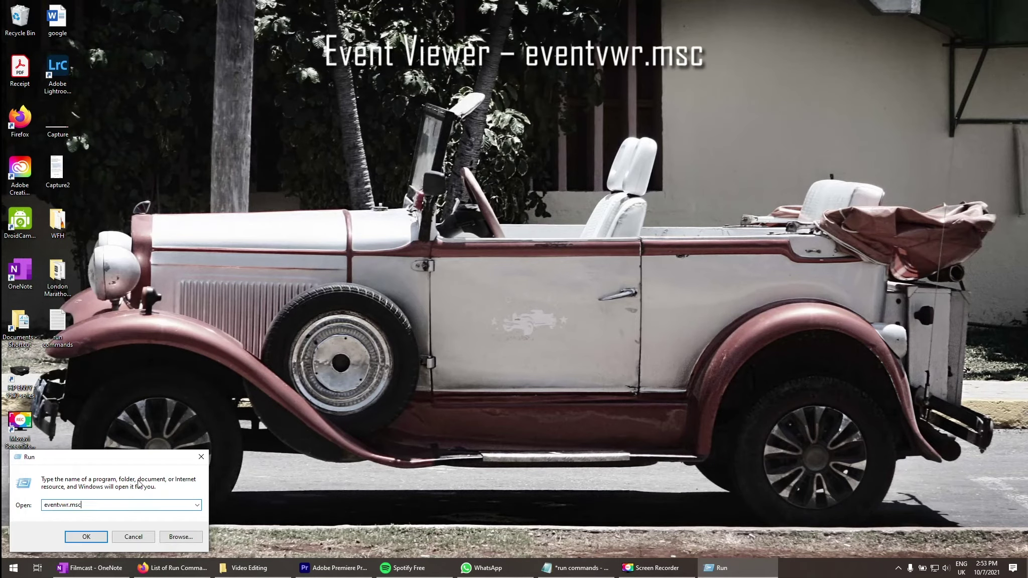
{"action": "left_click", "coordinate": [84, 539]}
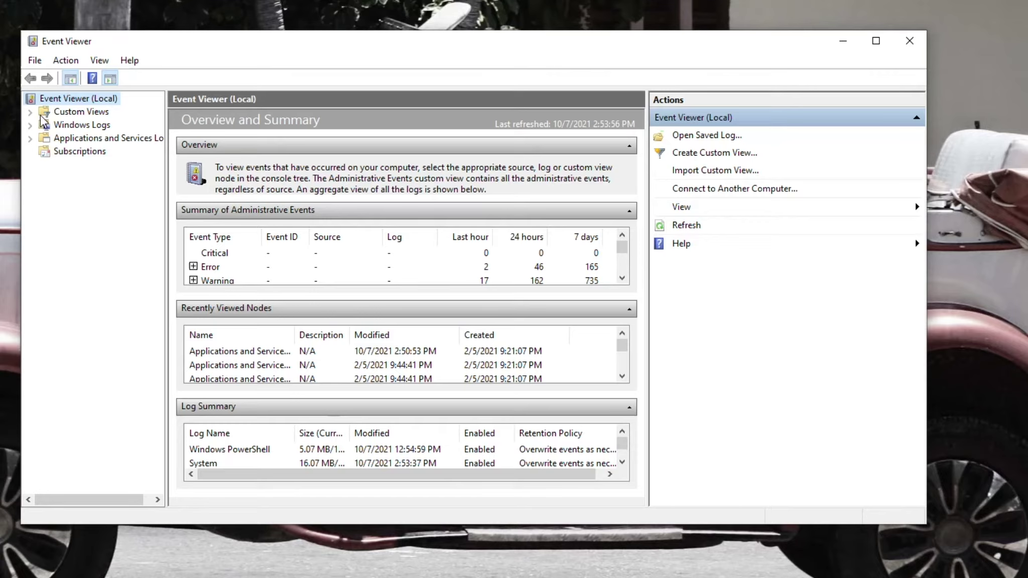
Step: Examine the Setup and System logs under Windows Logs, read the DistributedCOM warning's description, and close Event Viewer
{"action": "left_click", "coordinate": [30, 126]}
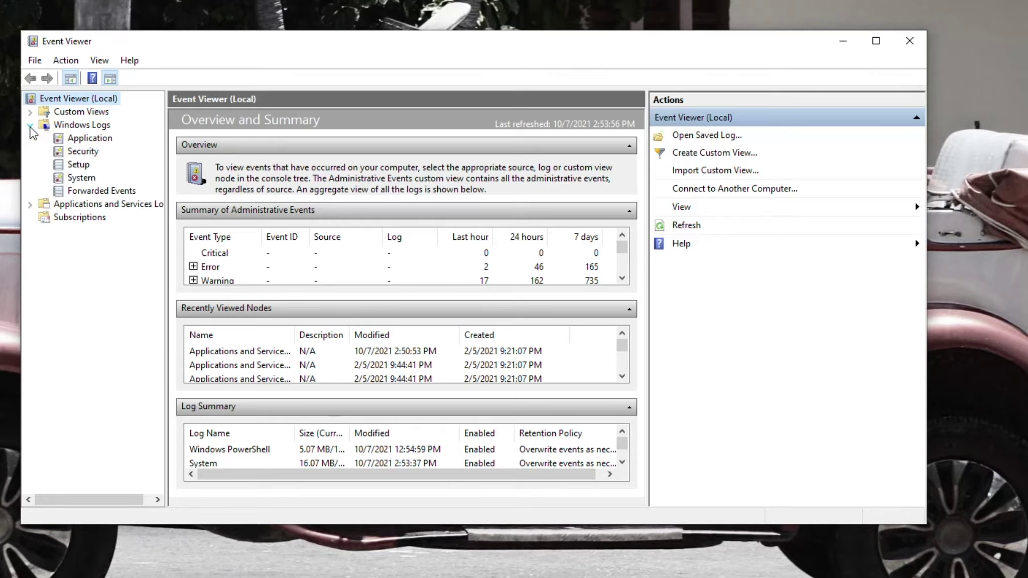
{"action": "left_click", "coordinate": [71, 166]}
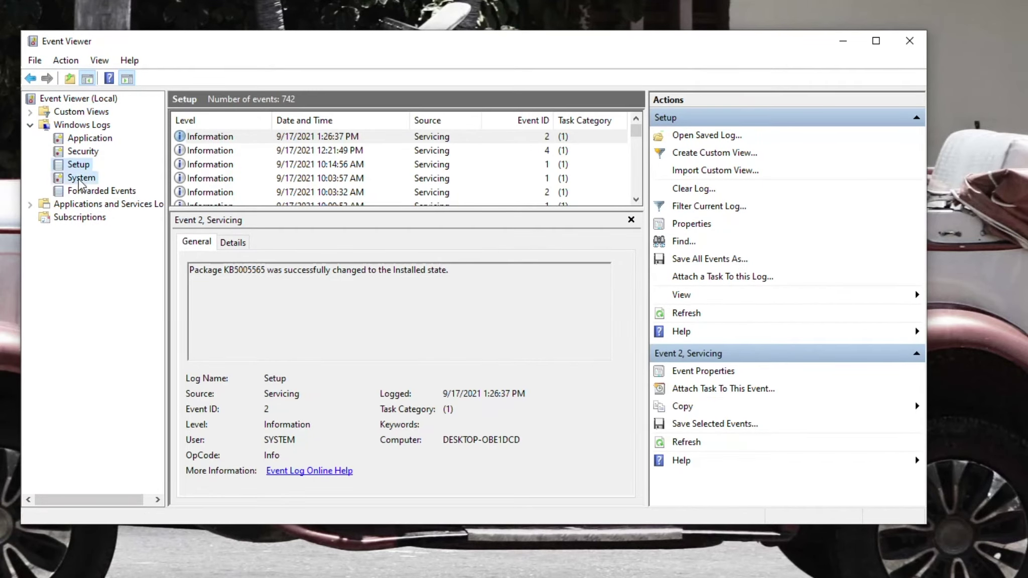
{"action": "left_click", "coordinate": [81, 178]}
{"action": "left_click", "coordinate": [200, 179]}
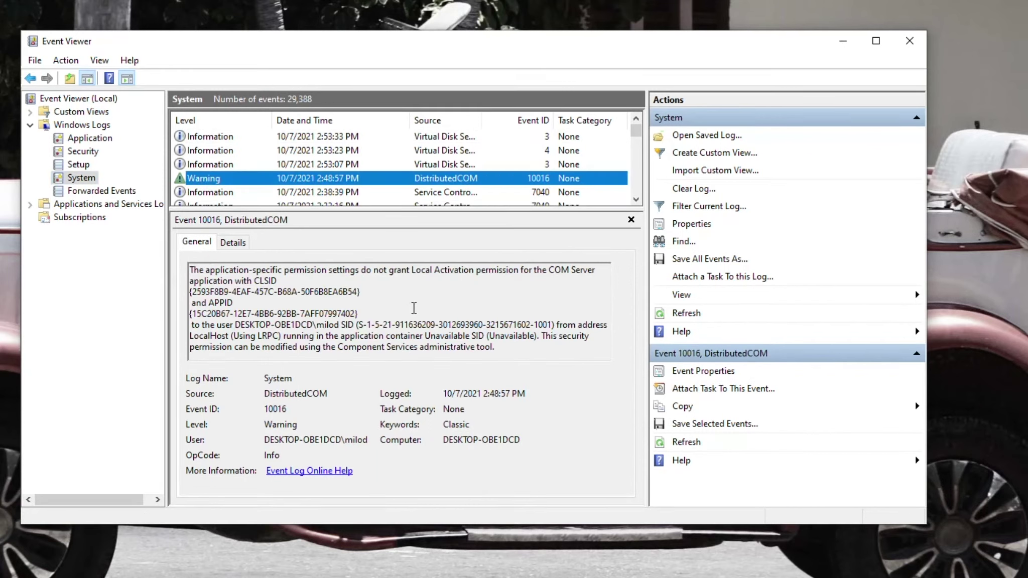
{"action": "left_click_drag", "start_coordinate": [496, 347], "coordinate": [182, 256]}
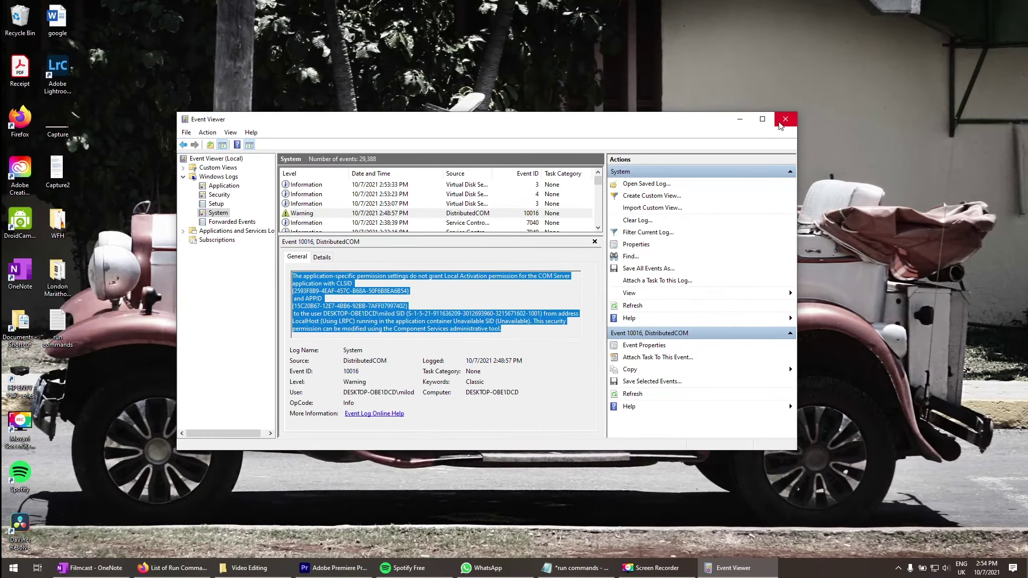
{"action": "left_click", "coordinate": [909, 40]}
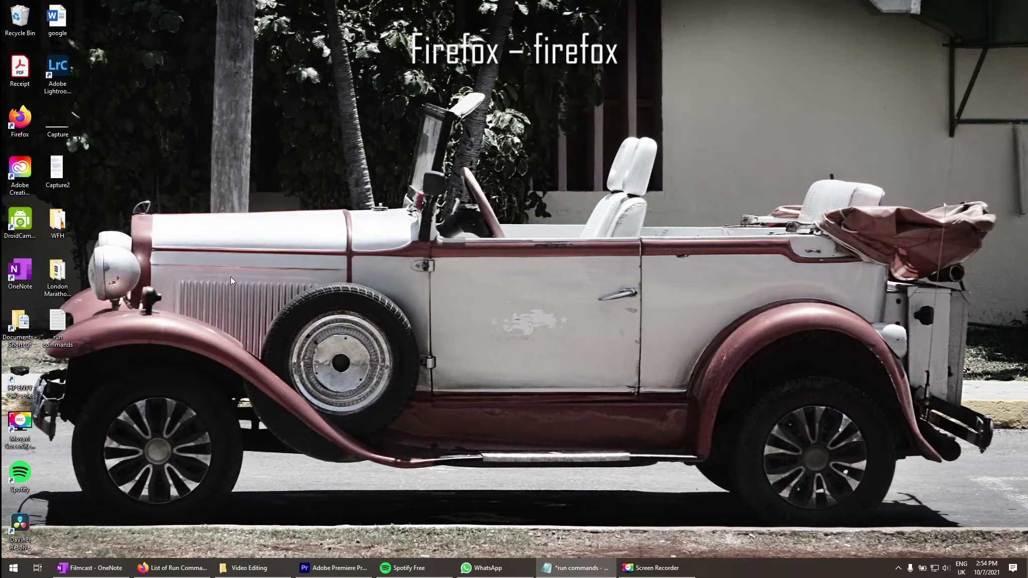
Step: Find the Run app and launch Firefox with the firefox command
{"action": "left_click", "coordinate": [19, 130]}
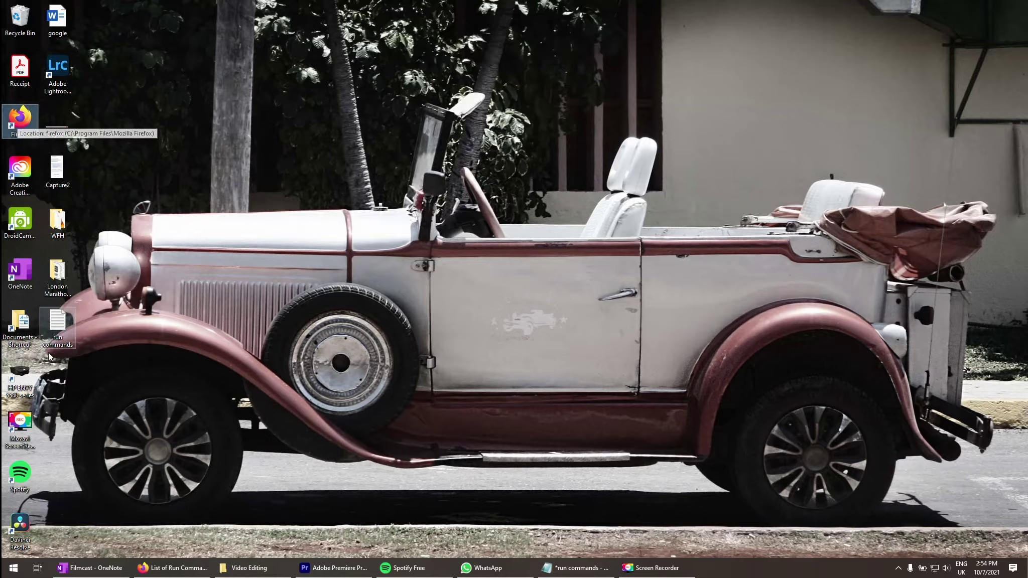
{"action": "left_click", "coordinate": [13, 570]}
{"action": "type", "text": "run"}
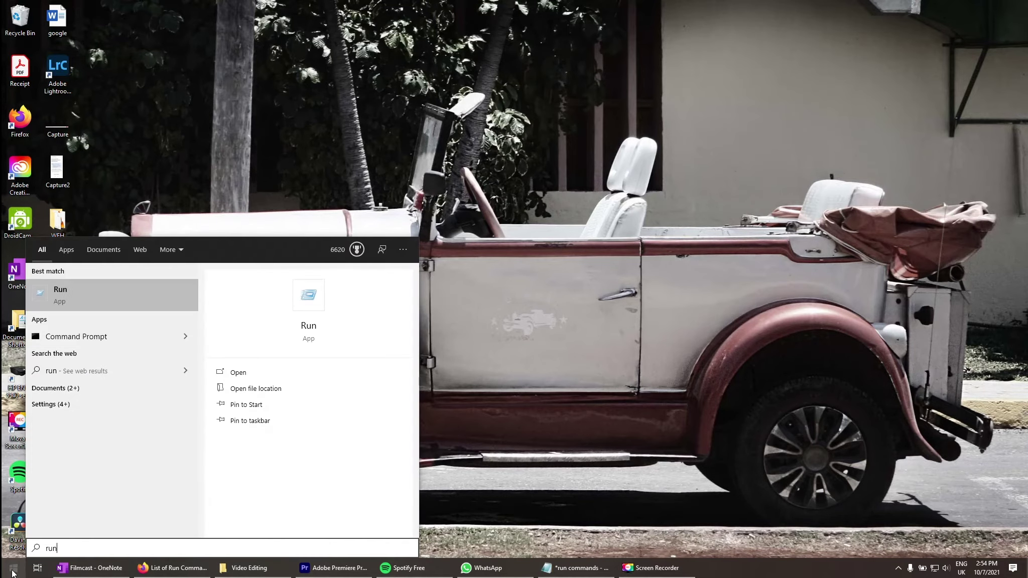
{"action": "left_click", "coordinate": [86, 298]}
{"action": "key", "text": "Return"}
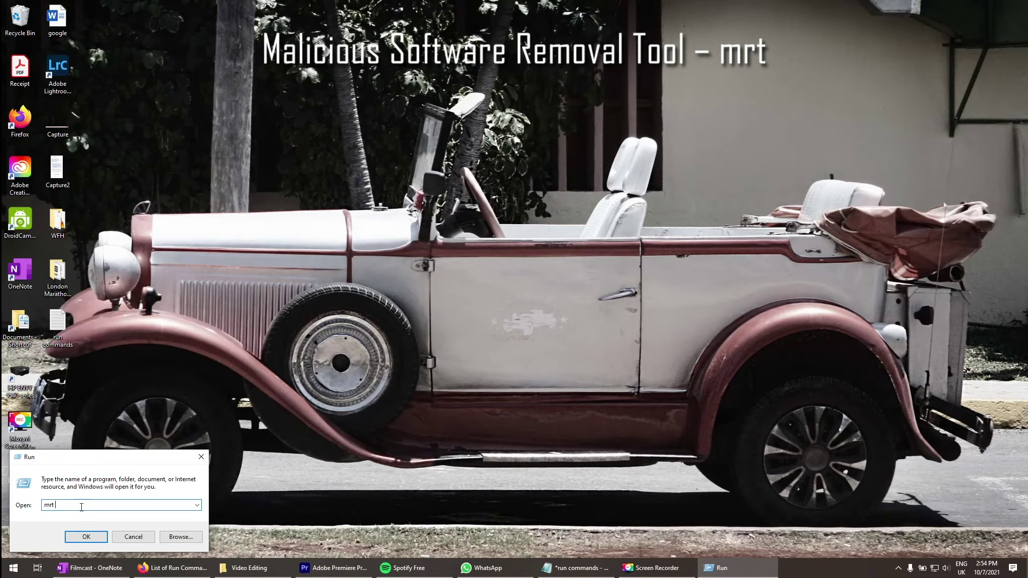
Step: Launch the Malicious Software Removal Tool with the mrt command in Run, and continue past its welcome page
{"action": "left_click", "coordinate": [80, 536]}
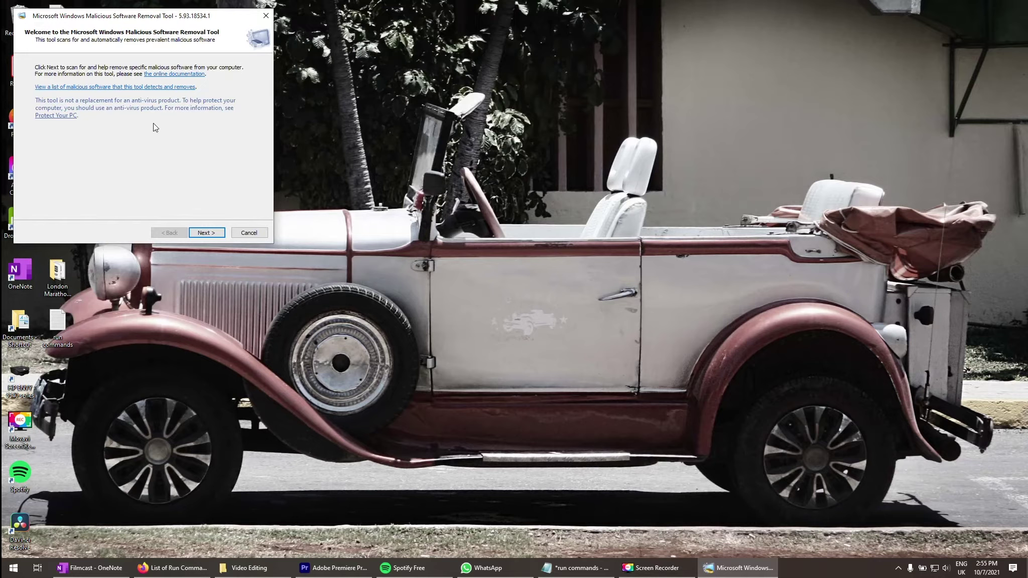
{"action": "left_click", "coordinate": [207, 231]}
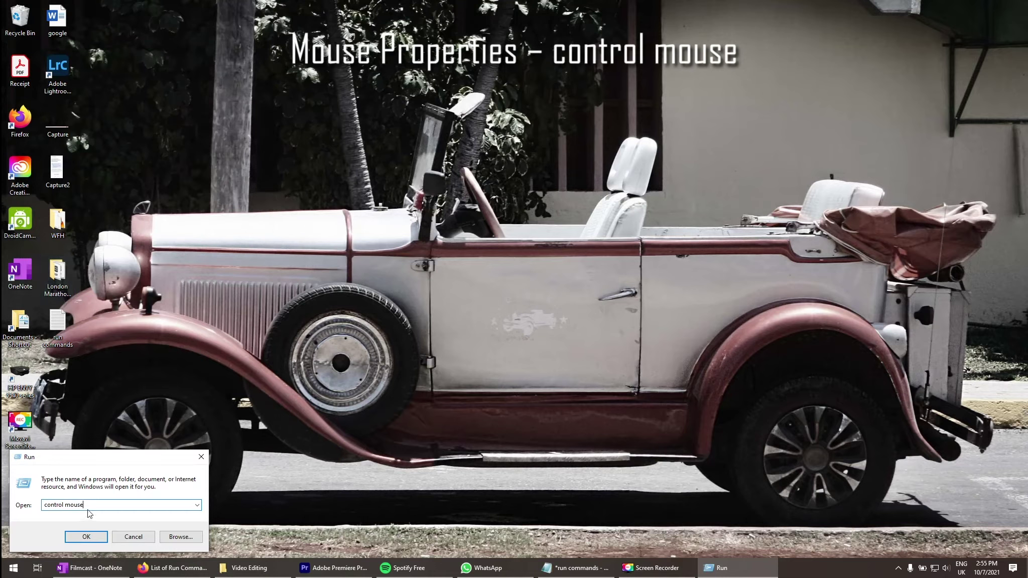
Step: Launch Mouse Properties with control mouse in Run, review its Pointers, Pointer Options, Wheel and Hardware settings, and close it
{"action": "left_click", "coordinate": [91, 538]}
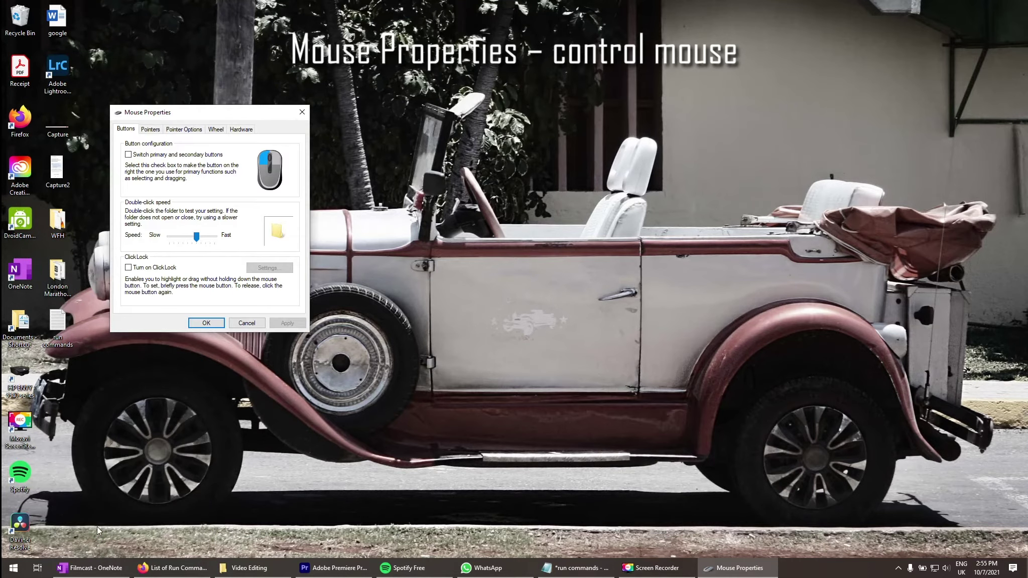
{"action": "left_click_drag", "start_coordinate": [157, 114], "coordinate": [339, 92]}
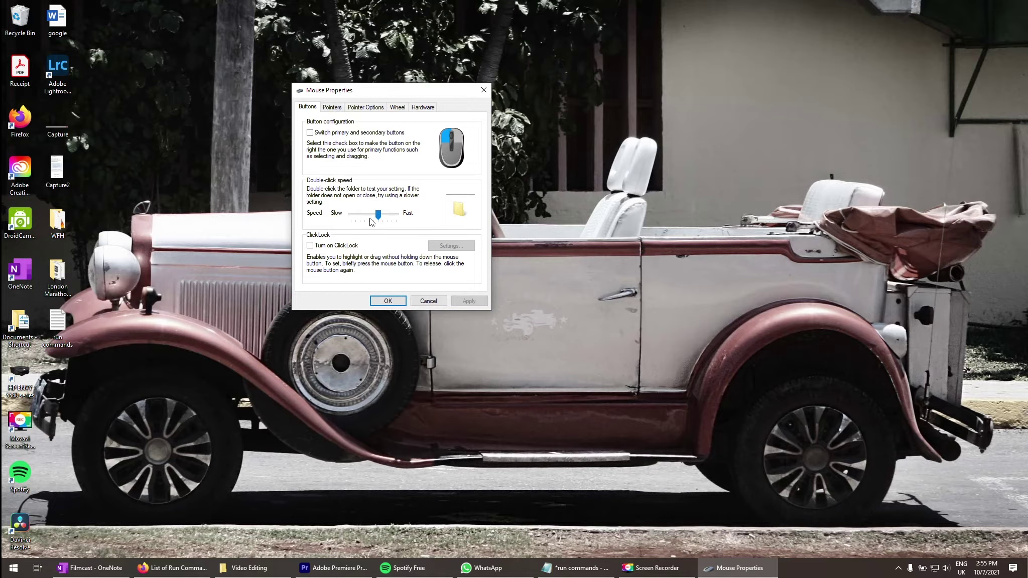
{"action": "left_click", "coordinate": [328, 108]}
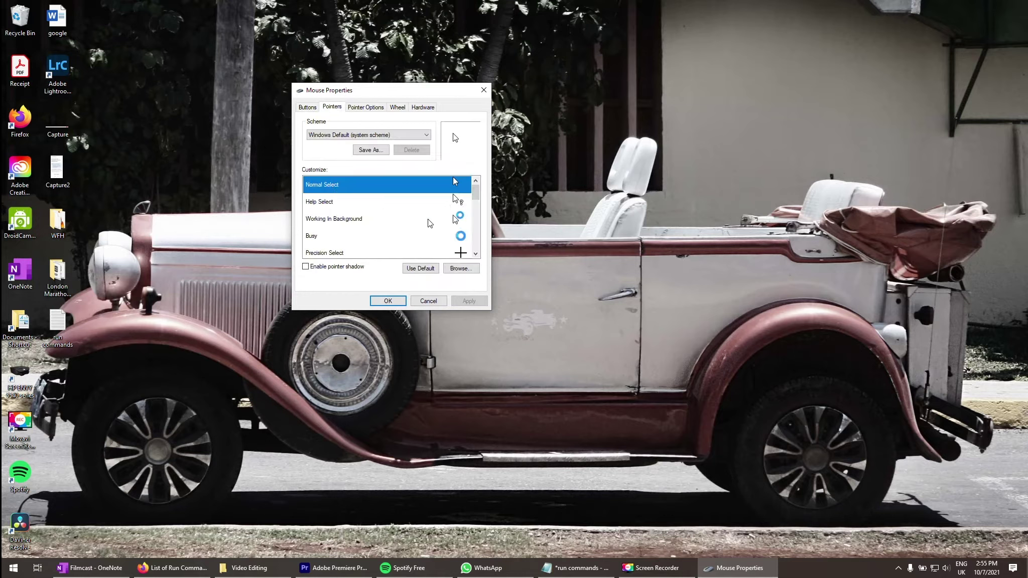
{"action": "scroll", "coordinate": [392, 230], "scroll_direction": "down", "scroll_amount": 5}
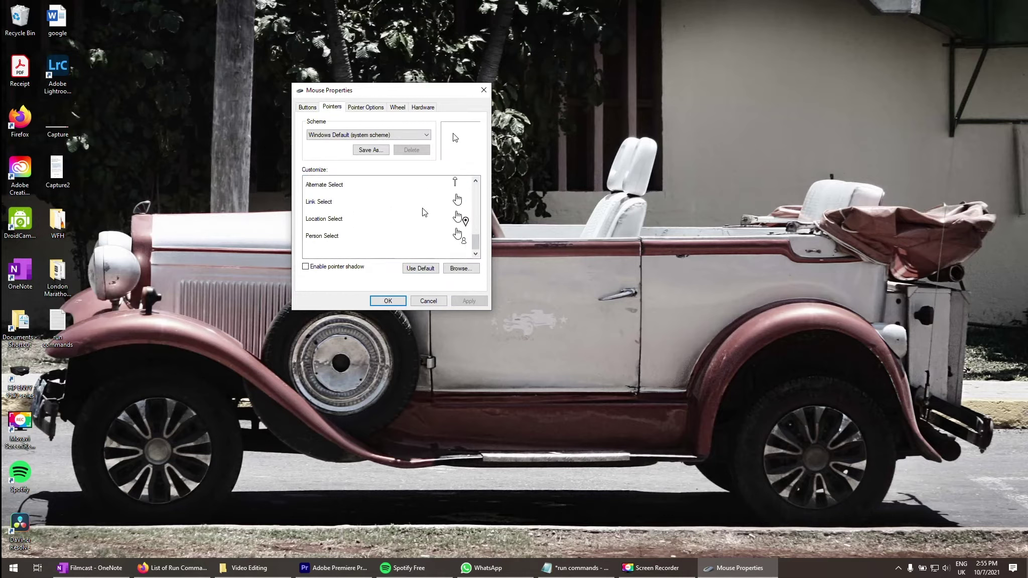
{"action": "scroll", "coordinate": [396, 210], "scroll_direction": "up", "scroll_amount": 5}
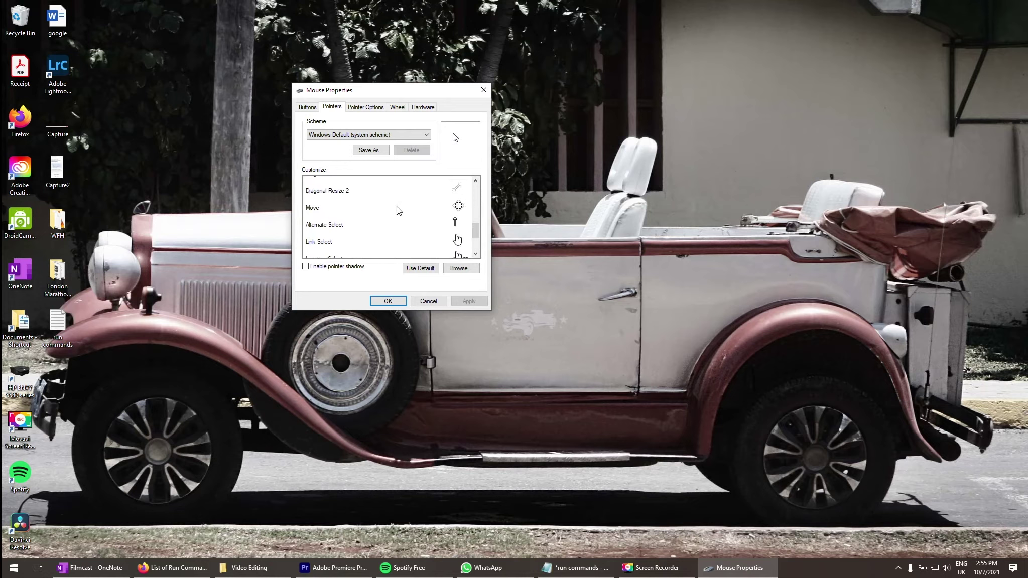
{"action": "left_click", "coordinate": [366, 108]}
{"action": "left_click", "coordinate": [397, 107]}
{"action": "left_click", "coordinate": [422, 108]}
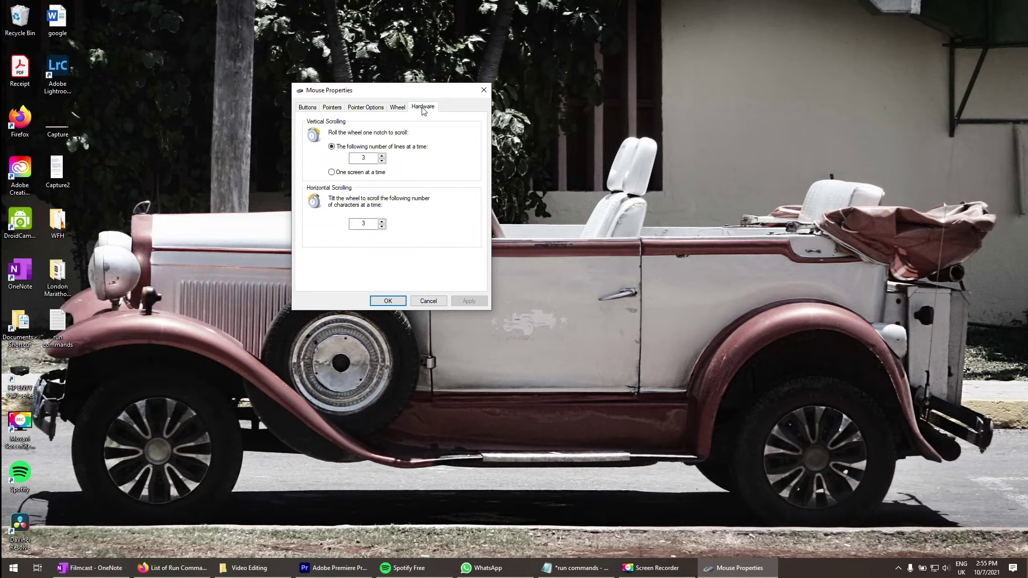
{"action": "left_click", "coordinate": [483, 91]}
Step: Find the Run app, launch Network Connections with control netconnections, and select the Ethernet and Wi-Fi adapters in turn
{"action": "key", "text": "super"}
{"action": "type", "text": "run"}
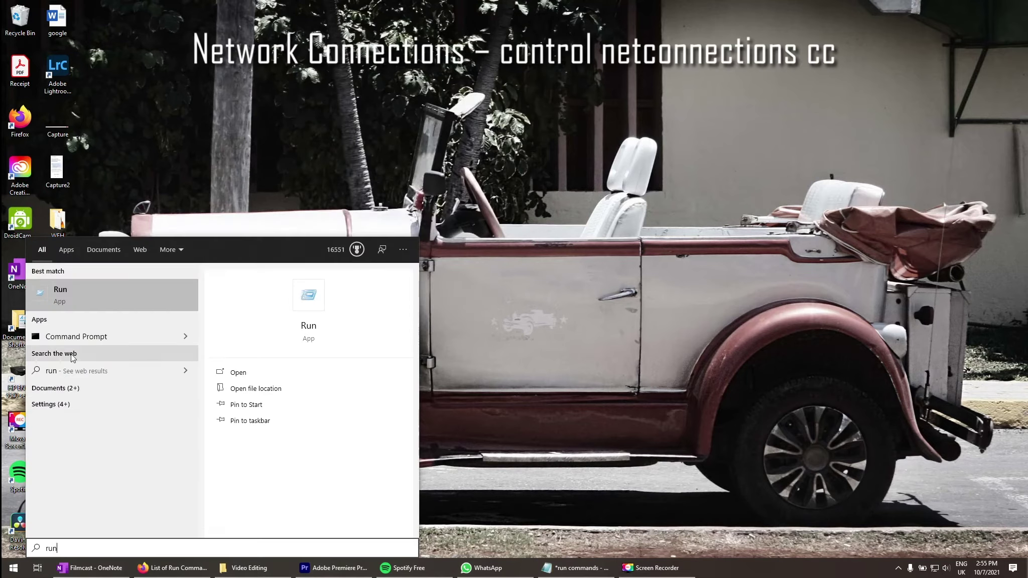
{"action": "left_click", "coordinate": [84, 288]}
{"action": "type", "text": "control netconnections"}
{"action": "left_click", "coordinate": [83, 536]}
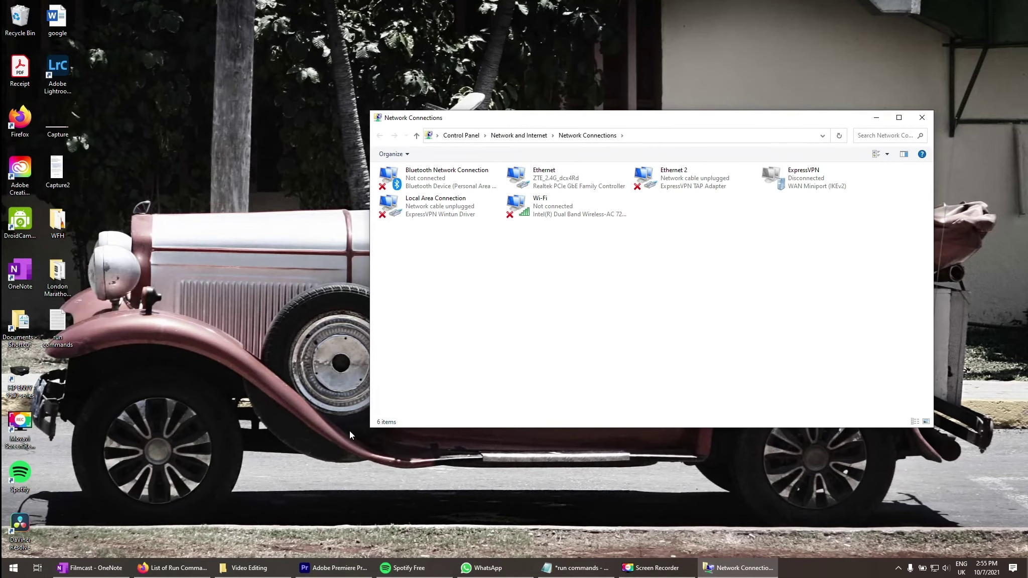
{"action": "left_click", "coordinate": [561, 172]}
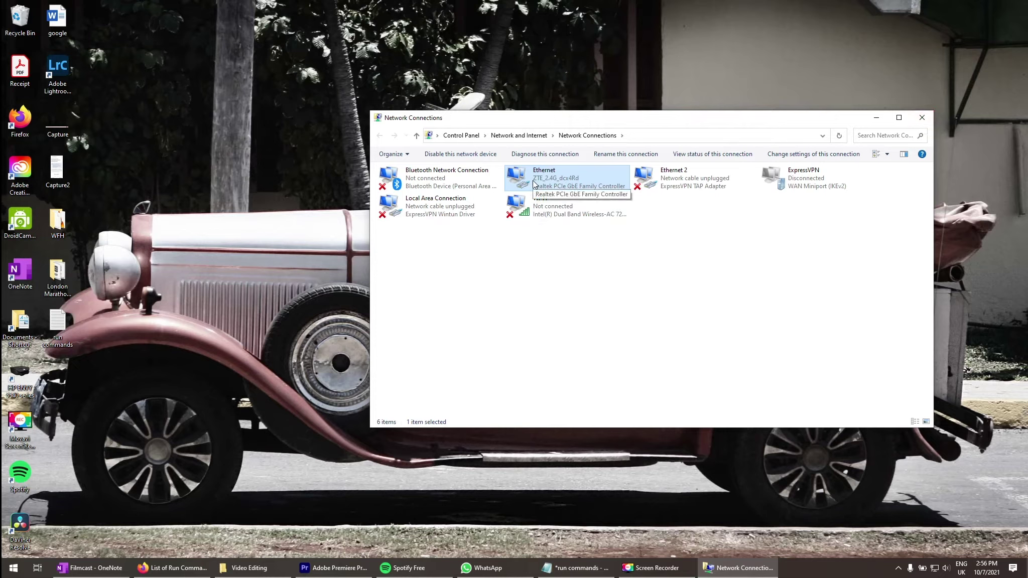
{"action": "left_click", "coordinate": [533, 211]}
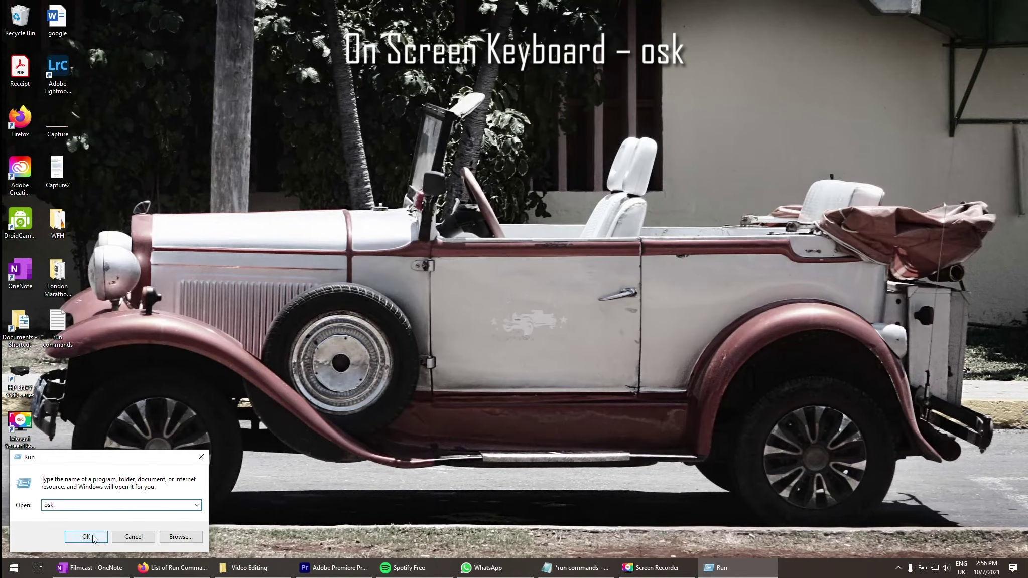
Step: Launch the On-Screen Keyboard with the osk command in Run, reposition its window slightly, and close it
{"action": "left_click", "coordinate": [93, 535]}
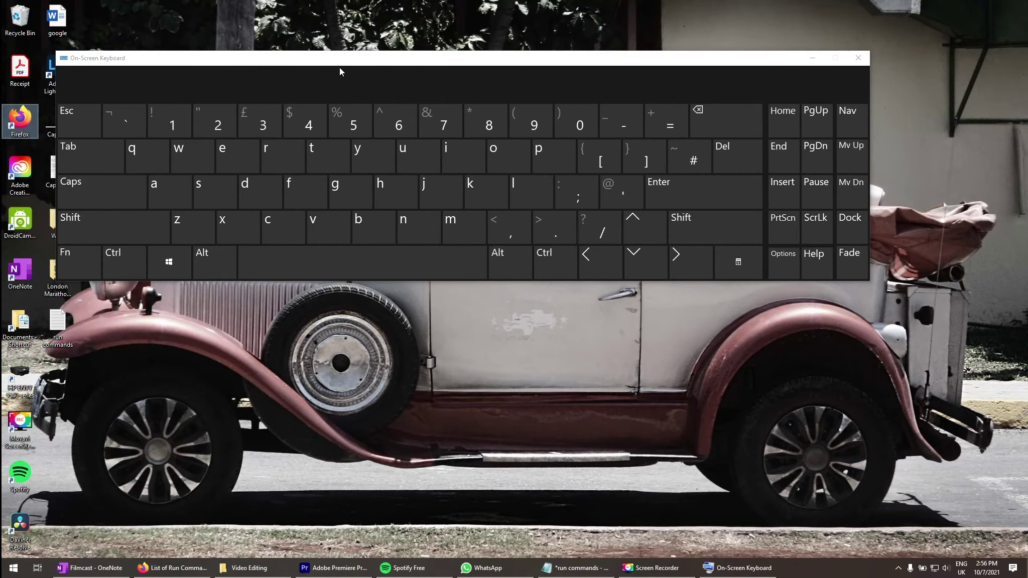
{"action": "left_click_drag", "start_coordinate": [339, 67], "coordinate": [395, 74]}
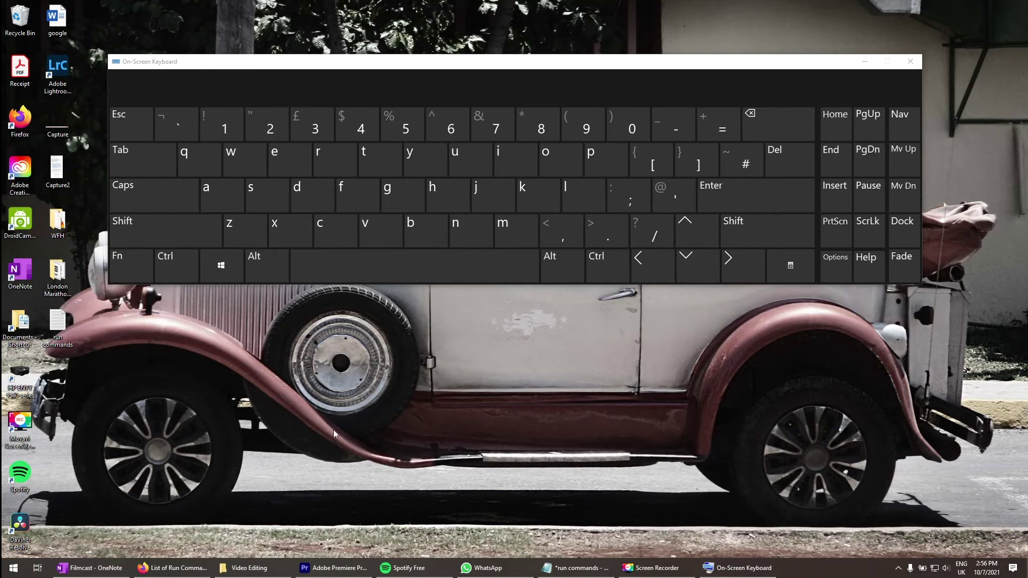
{"action": "left_click", "coordinate": [911, 61]}
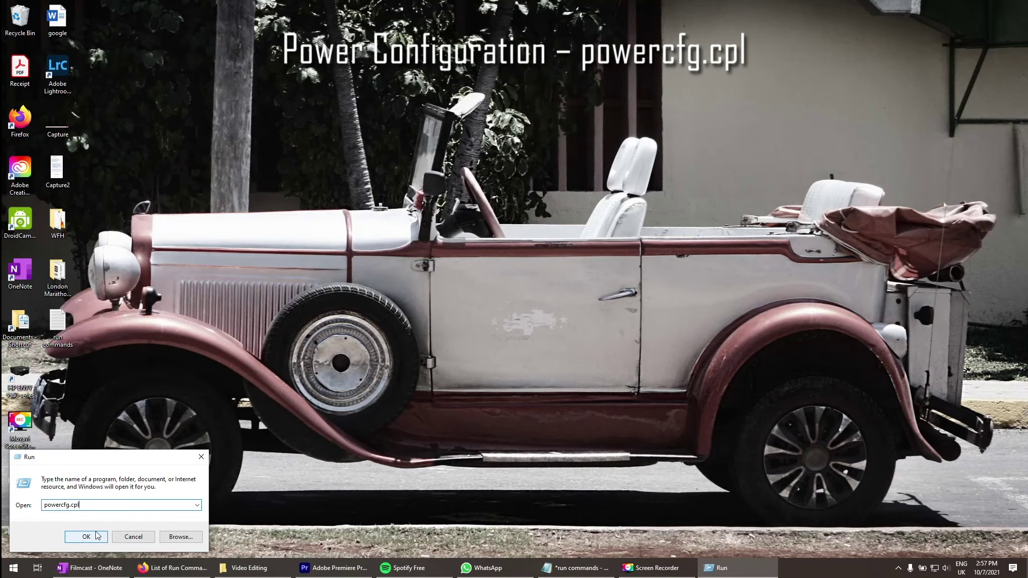
Step: Launch Power Options with the powercfg.cpl command in Run
{"action": "key", "text": "Return"}
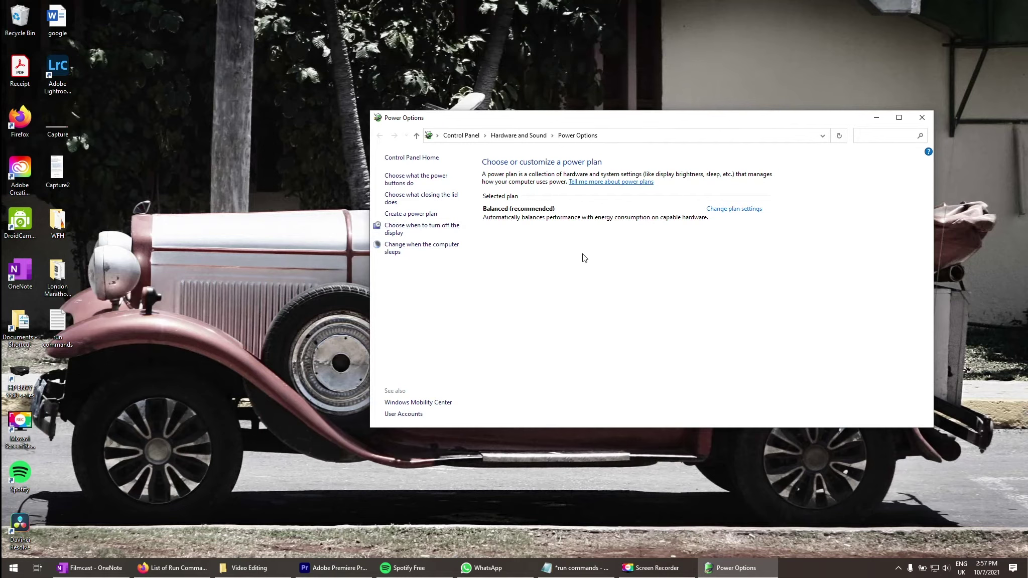
Step: Examine the sleep and display settings of the Balanced power plan, and close the window
{"action": "left_click", "coordinate": [746, 209]}
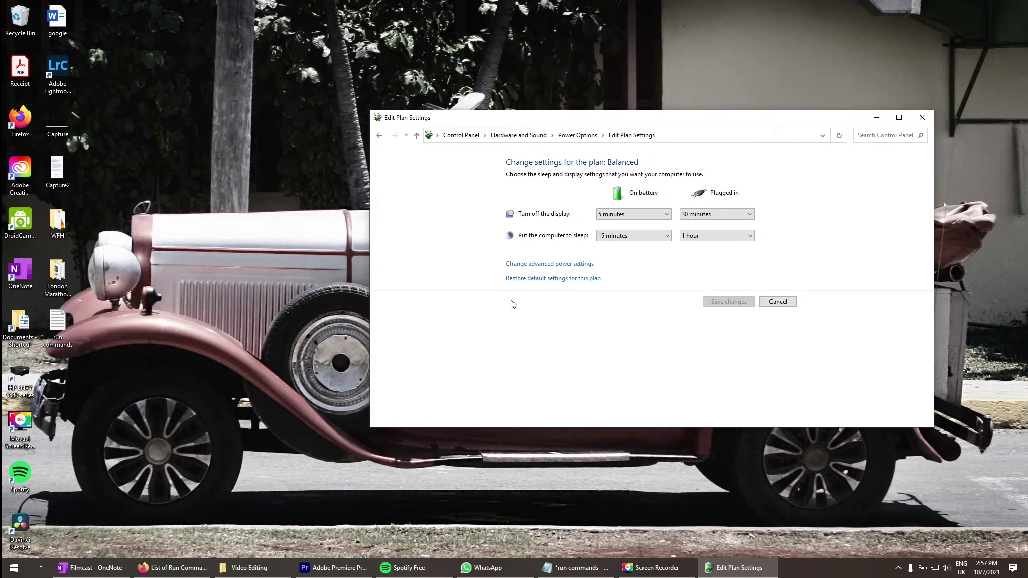
{"action": "left_click", "coordinate": [922, 118]}
Step: Launch Devices and Printers with control printers in Run, look through the listed devices, and close the window
{"action": "key", "text": "super+r"}
{"action": "type", "text": "control printers"}
{"action": "left_click", "coordinate": [85, 539]}
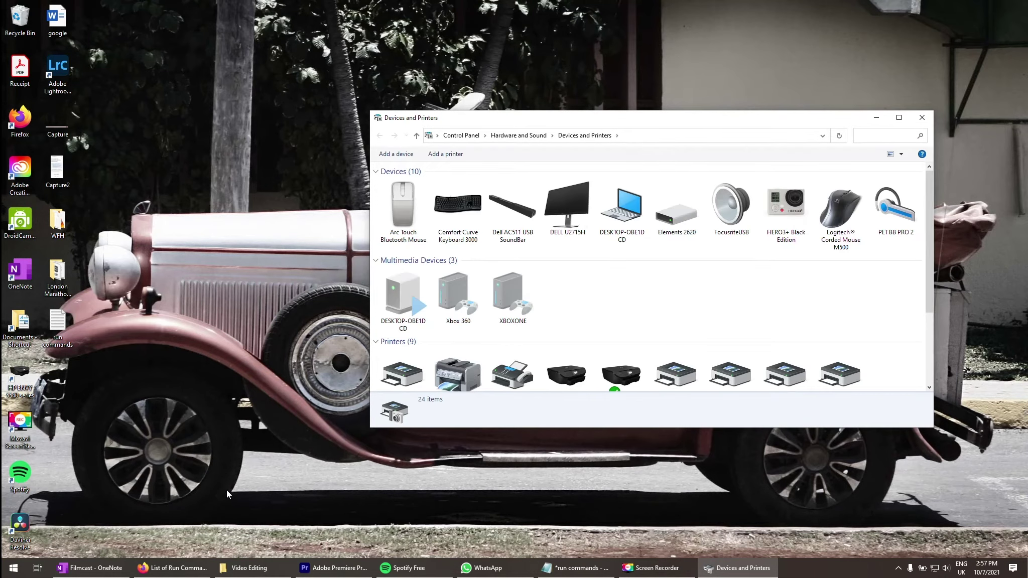
{"action": "scroll", "coordinate": [645, 356], "scroll_direction": "down", "scroll_amount": 3}
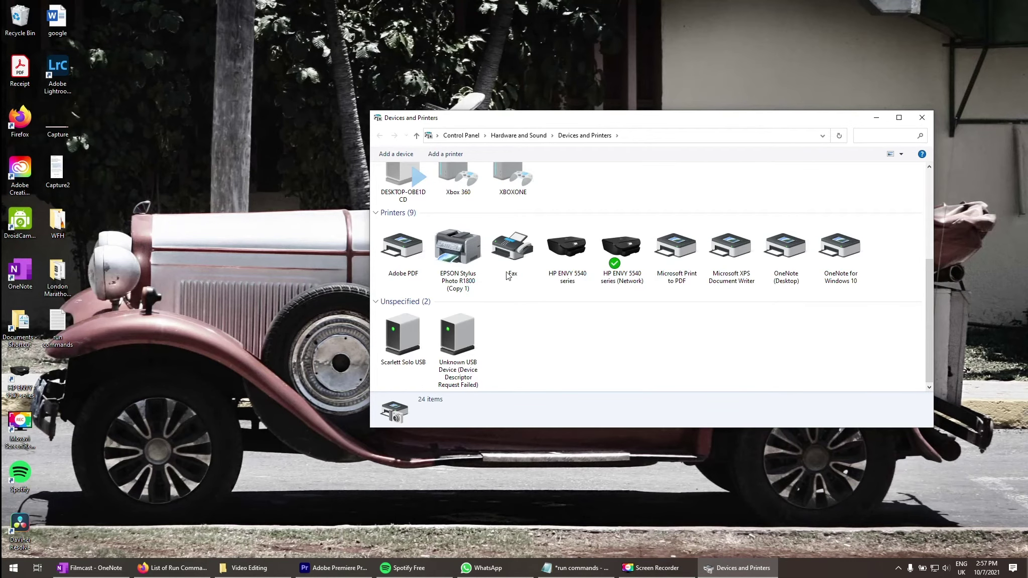
{"action": "left_click", "coordinate": [922, 118]}
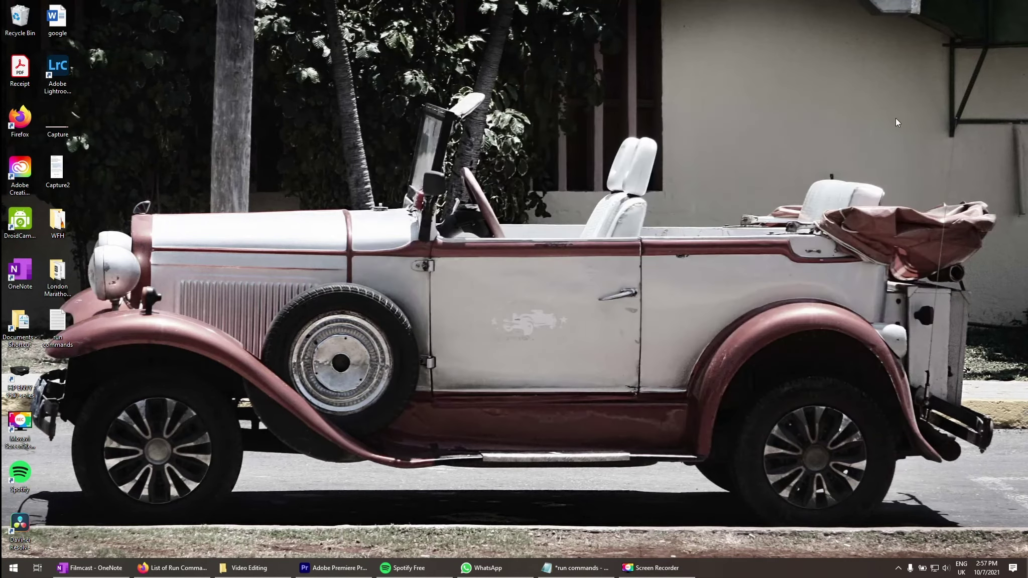
Step: Launch Region with intl.cpl in Run, move the dialog nearer the screen's centre, and review its Administrative and Formats settings
{"action": "key", "text": "super+r"}
{"action": "type", "text": "intl.cpl"}
{"action": "key", "text": "Return"}
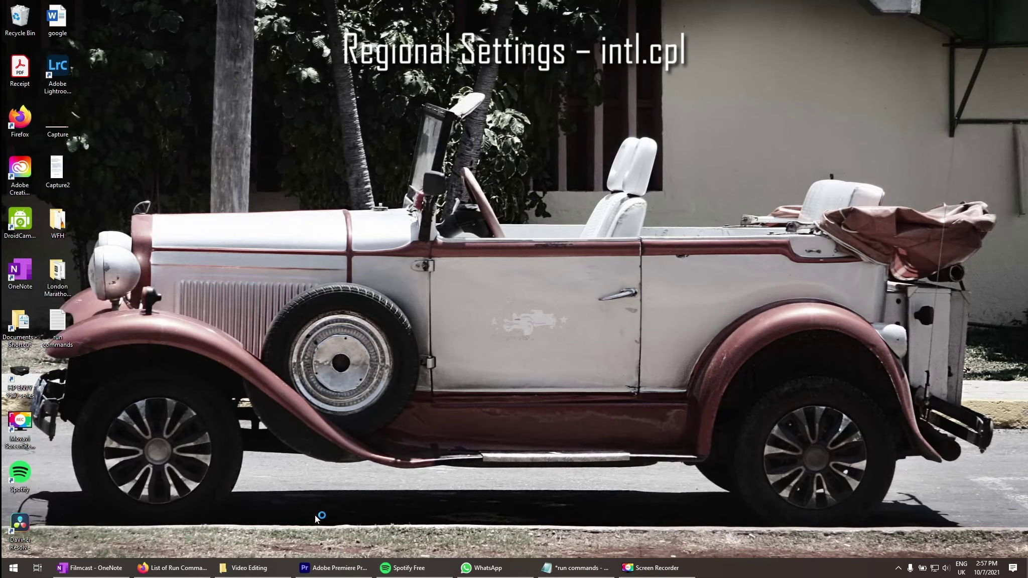
{"action": "left_click_drag", "start_coordinate": [130, 17], "coordinate": [514, 69]}
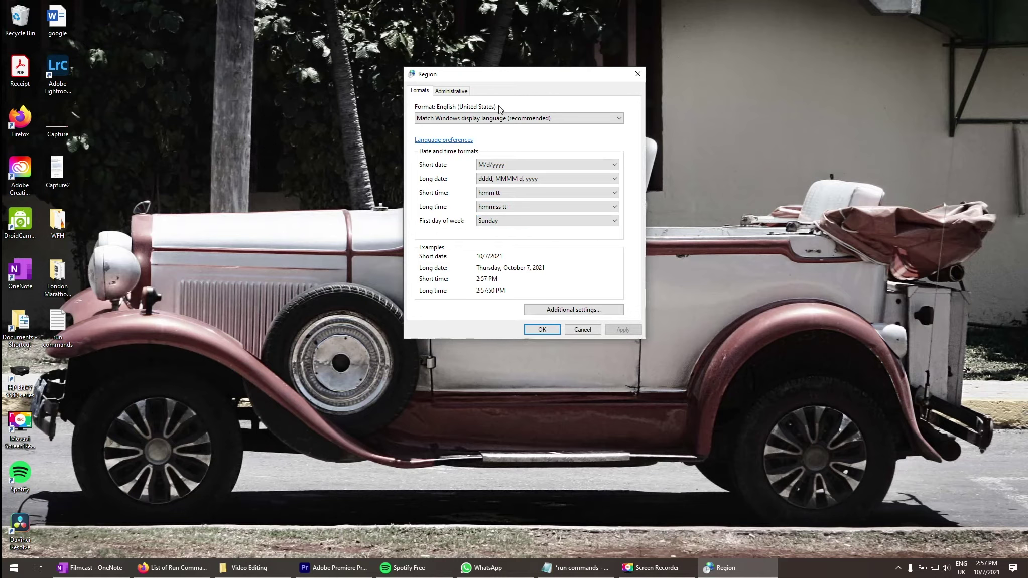
{"action": "left_click", "coordinate": [446, 94]}
{"action": "left_click", "coordinate": [418, 92]}
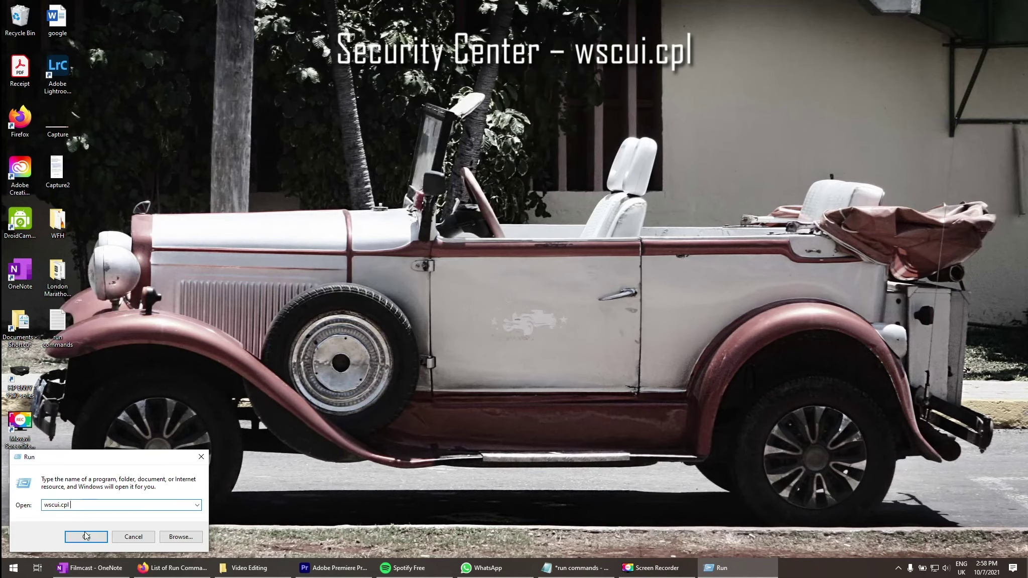
Step: Launch Security and Maintenance with wscui.cpl in Run, expand its Security and Maintenance sections, and close the window
{"action": "left_click", "coordinate": [85, 532]}
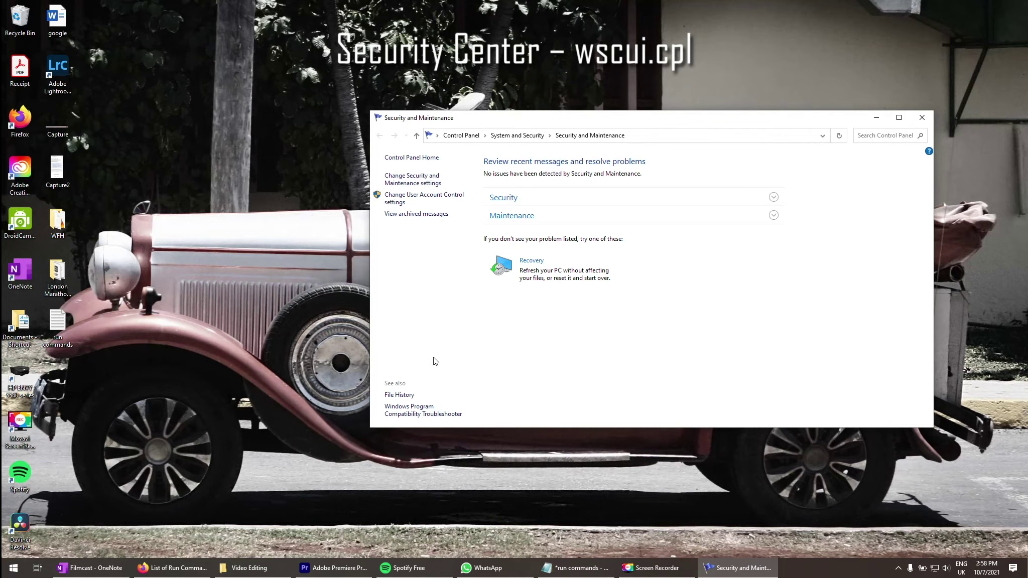
{"action": "left_click", "coordinate": [524, 202]}
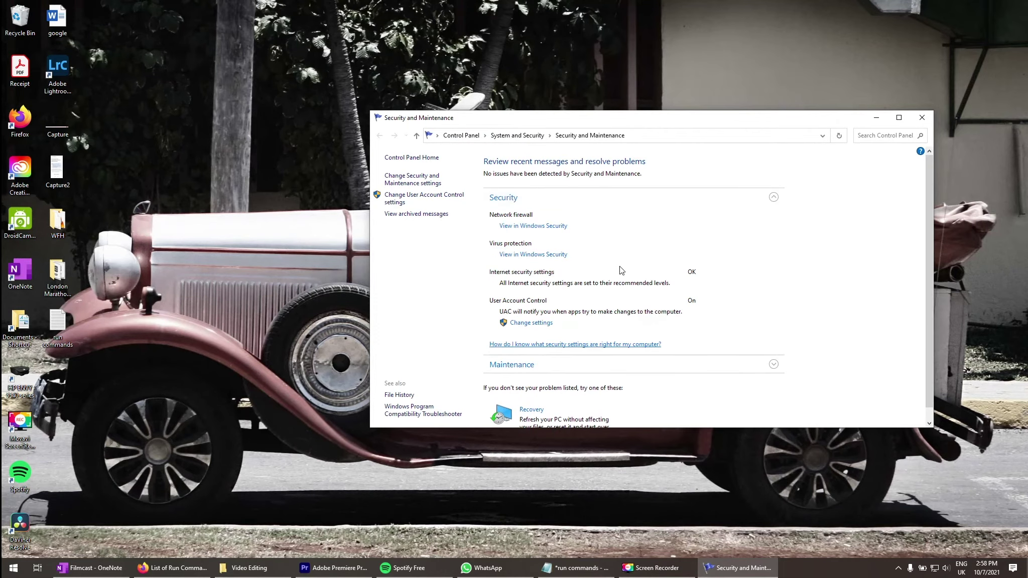
{"action": "scroll", "coordinate": [602, 273], "scroll_direction": "down", "scroll_amount": 1}
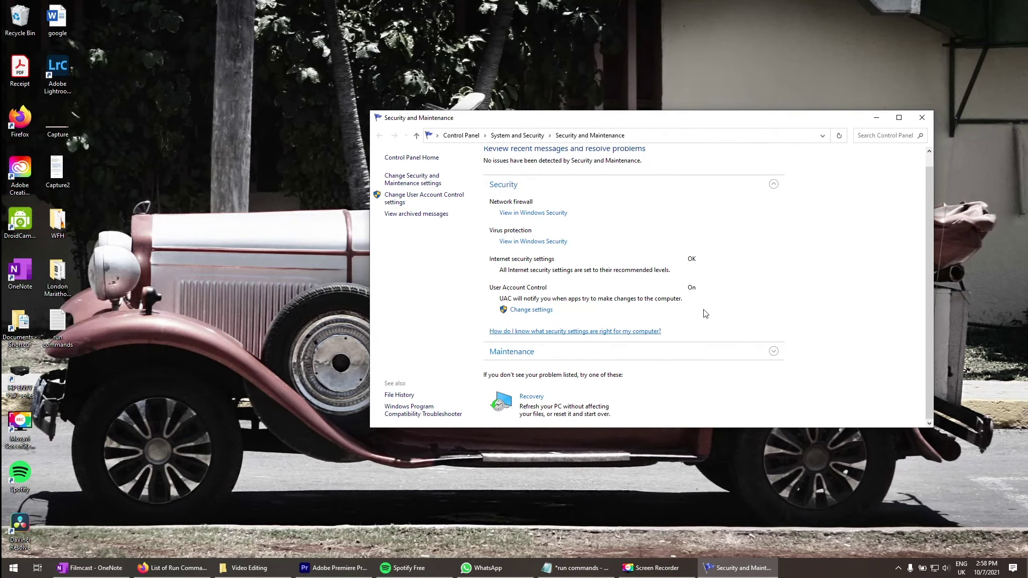
{"action": "left_click", "coordinate": [657, 348]}
{"action": "scroll", "coordinate": [660, 342], "scroll_direction": "down", "scroll_amount": 2}
{"action": "scroll", "coordinate": [652, 347], "scroll_direction": "up", "scroll_amount": 3}
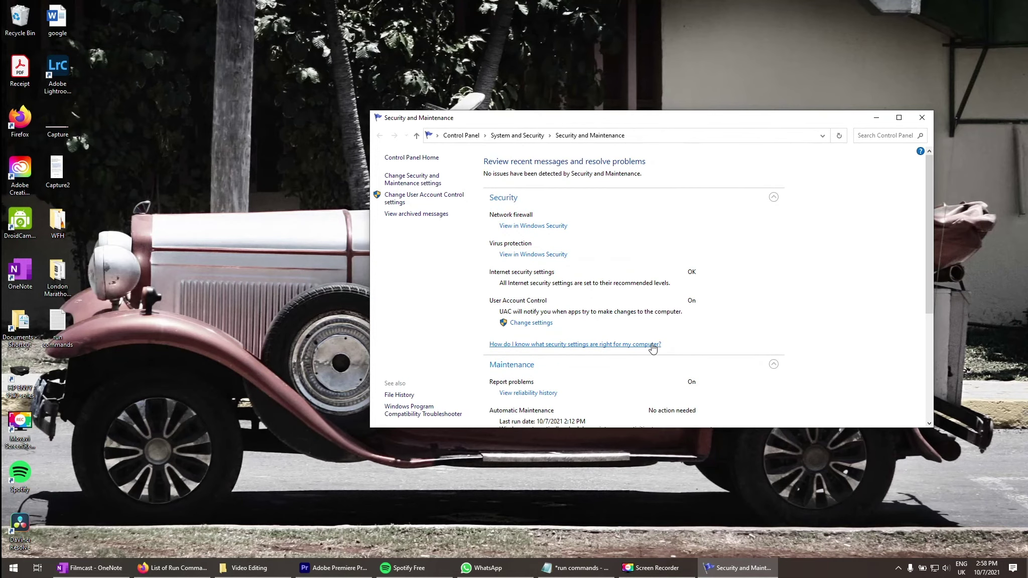
{"action": "left_click", "coordinate": [924, 118]}
{"action": "left_click", "coordinate": [897, 568]}
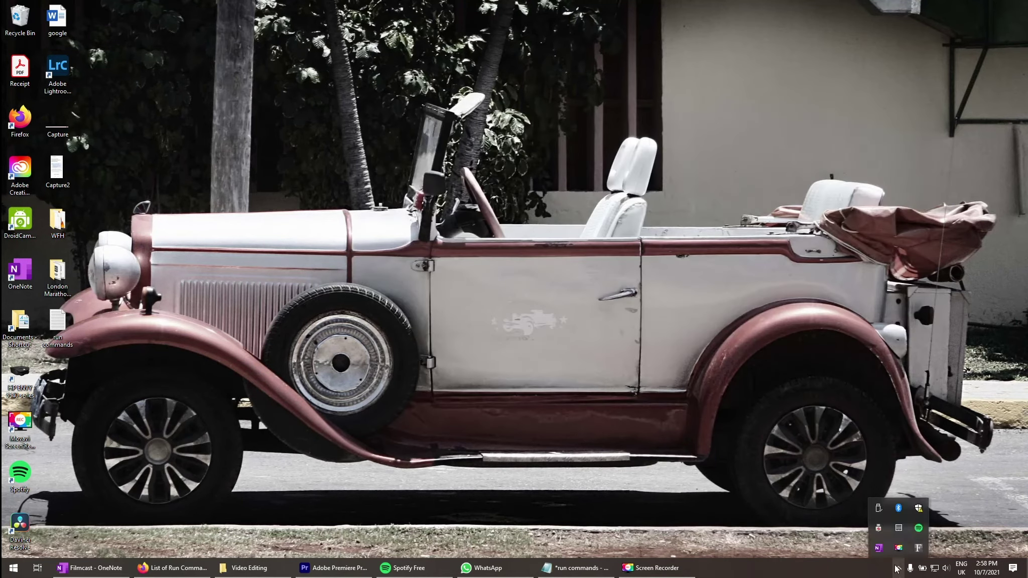
Step: Launch the Sound dialog with mmsys.cpl in Run, and select the DELL U2715H playback device
{"action": "key", "text": "super+r"}
{"action": "key", "text": "End"}
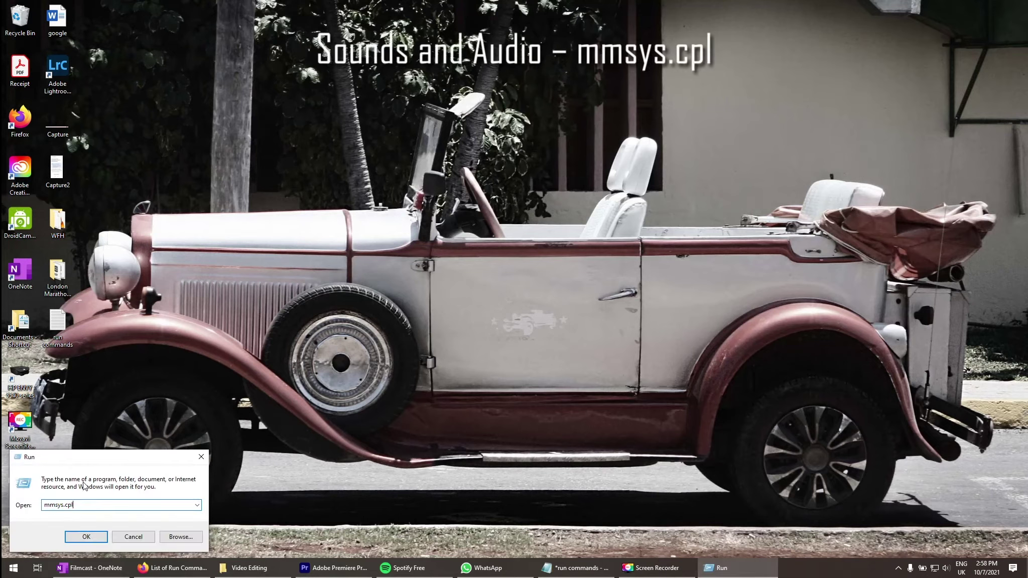
{"action": "left_click", "coordinate": [84, 538]}
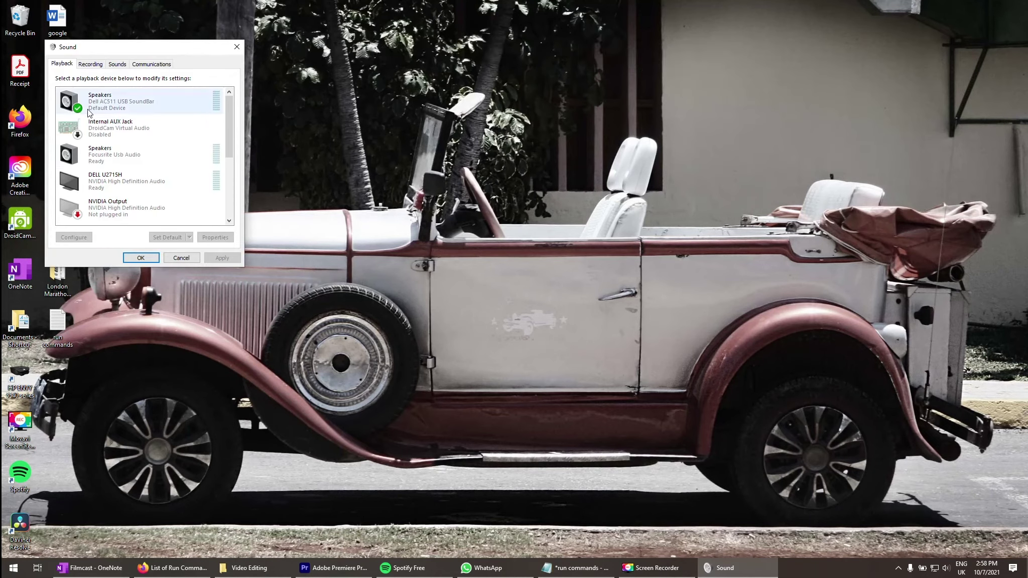
{"action": "left_click", "coordinate": [113, 220]}
{"action": "left_click", "coordinate": [145, 173]}
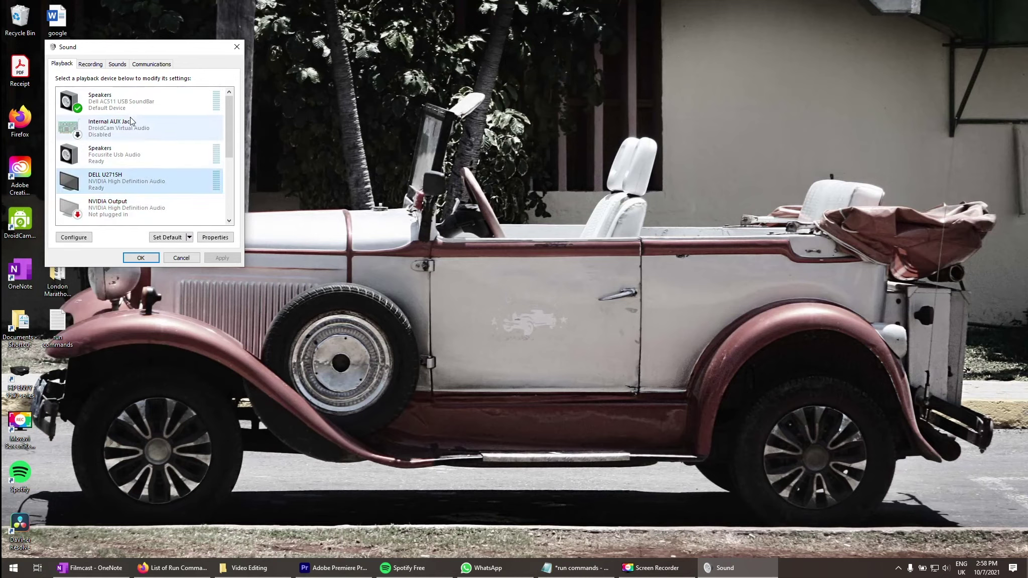
{"action": "scroll", "coordinate": [130, 118], "scroll_direction": "down", "scroll_amount": 1}
Step: Review the Recording, Sounds and Communications settings, and close the Sound dialog
{"action": "left_click", "coordinate": [91, 63]}
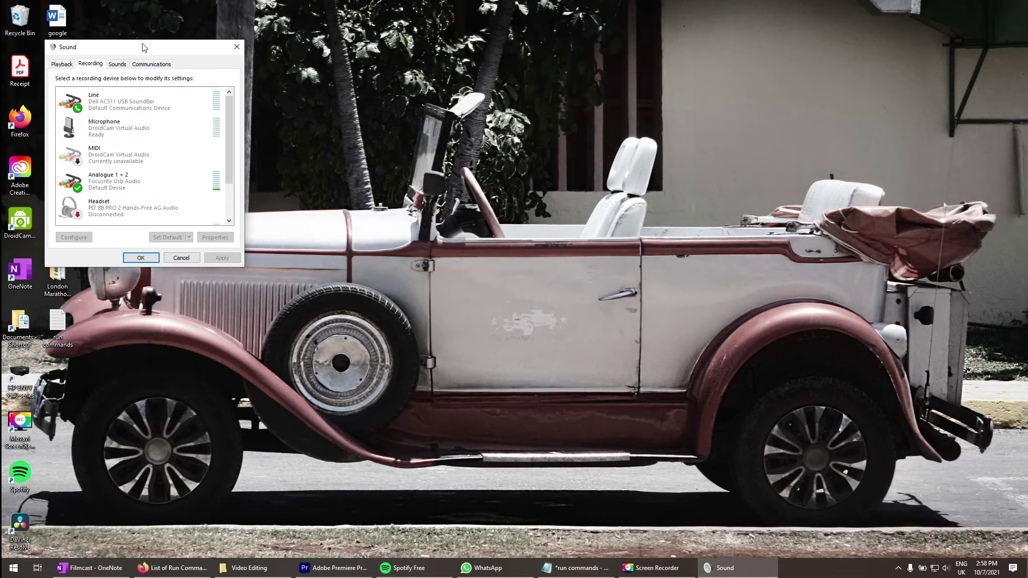
{"action": "left_click", "coordinate": [117, 64]}
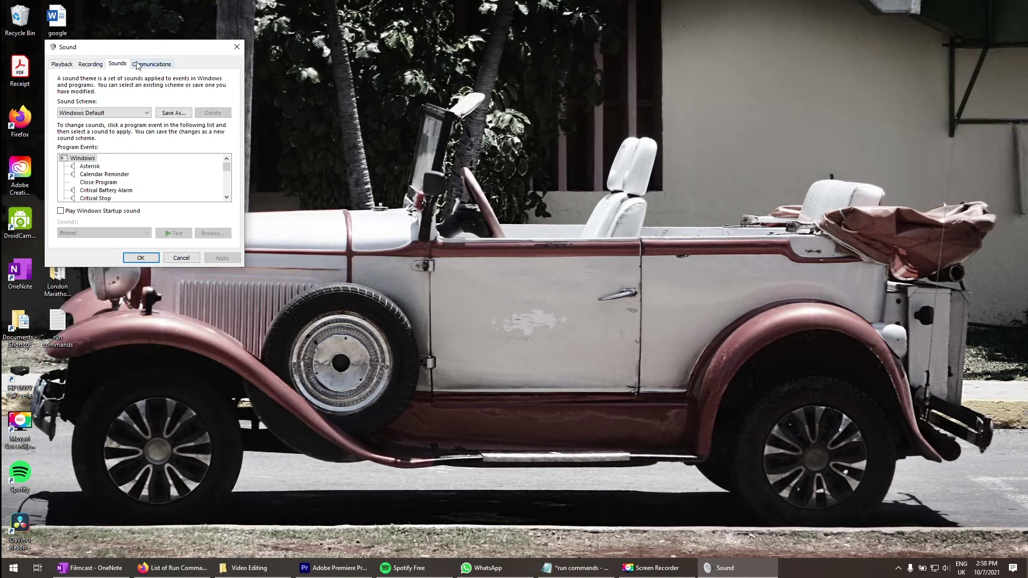
{"action": "left_click", "coordinate": [151, 64]}
{"action": "left_click", "coordinate": [236, 47]}
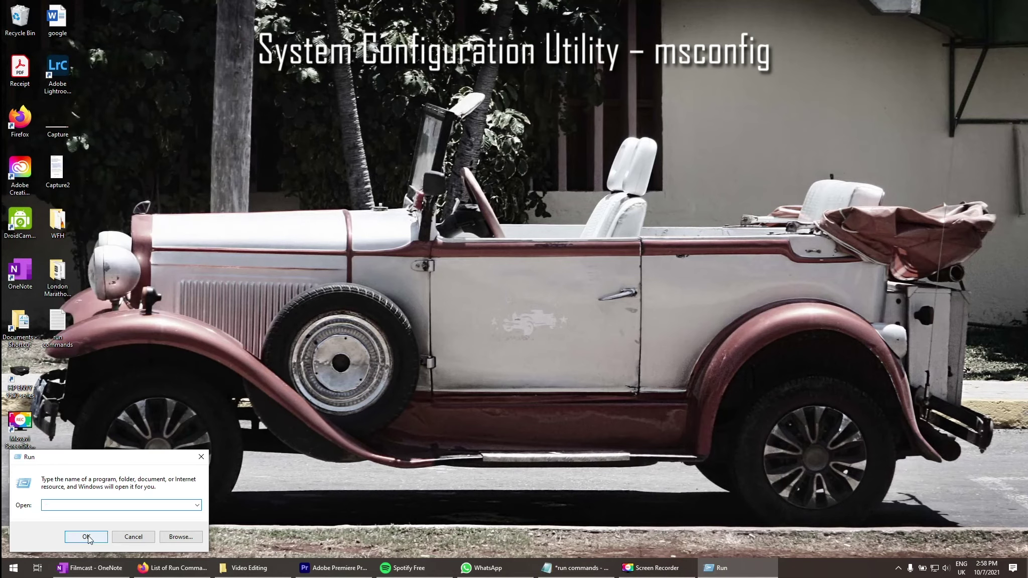
Step: Launch System Configuration with msconfig in Run, review its Boot, Services, Startup, Tools and General settings, and close it
{"action": "left_click", "coordinate": [87, 536]}
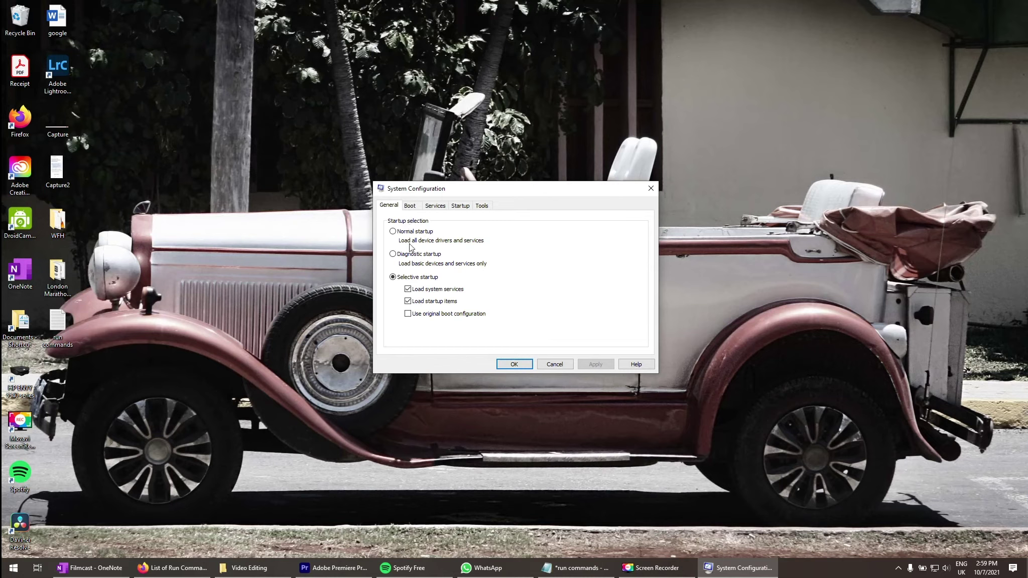
{"action": "left_click", "coordinate": [409, 206]}
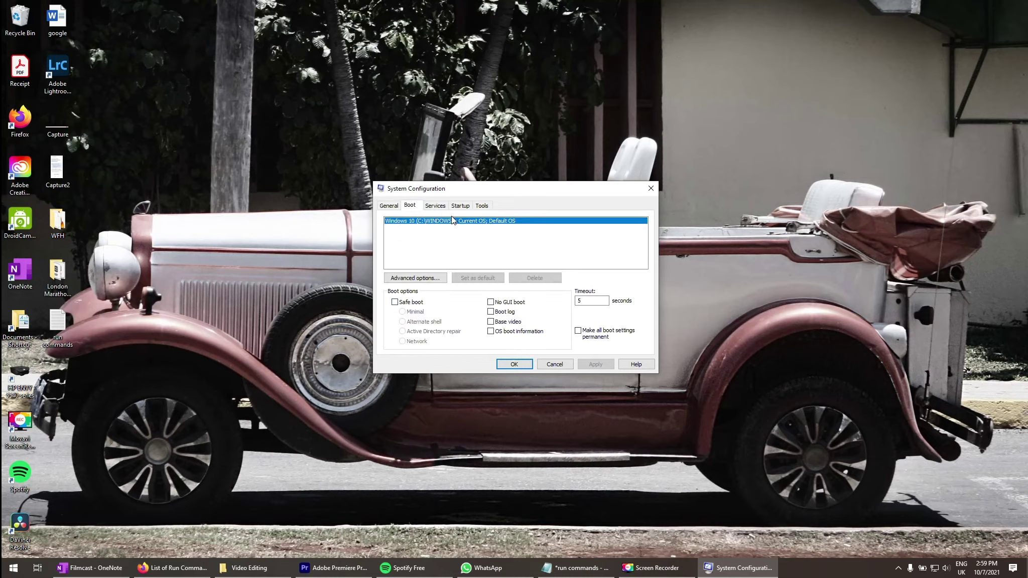
{"action": "left_click", "coordinate": [436, 207]}
{"action": "left_click", "coordinate": [462, 207]}
{"action": "left_click", "coordinate": [480, 206]}
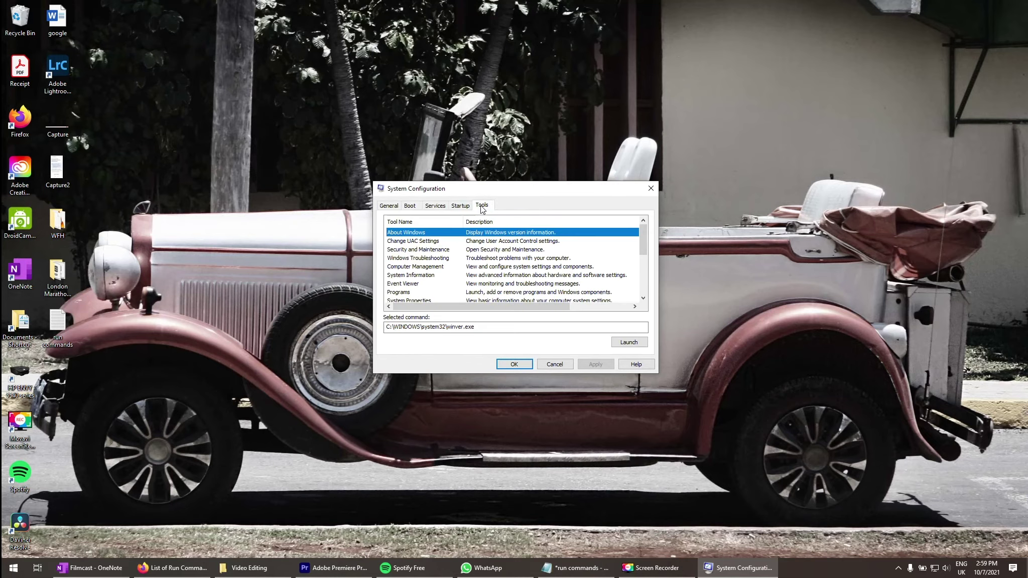
{"action": "scroll", "coordinate": [436, 276], "scroll_direction": "down", "scroll_amount": 4}
{"action": "scroll", "coordinate": [433, 276], "scroll_direction": "up", "scroll_amount": 4}
{"action": "left_click", "coordinate": [388, 206]}
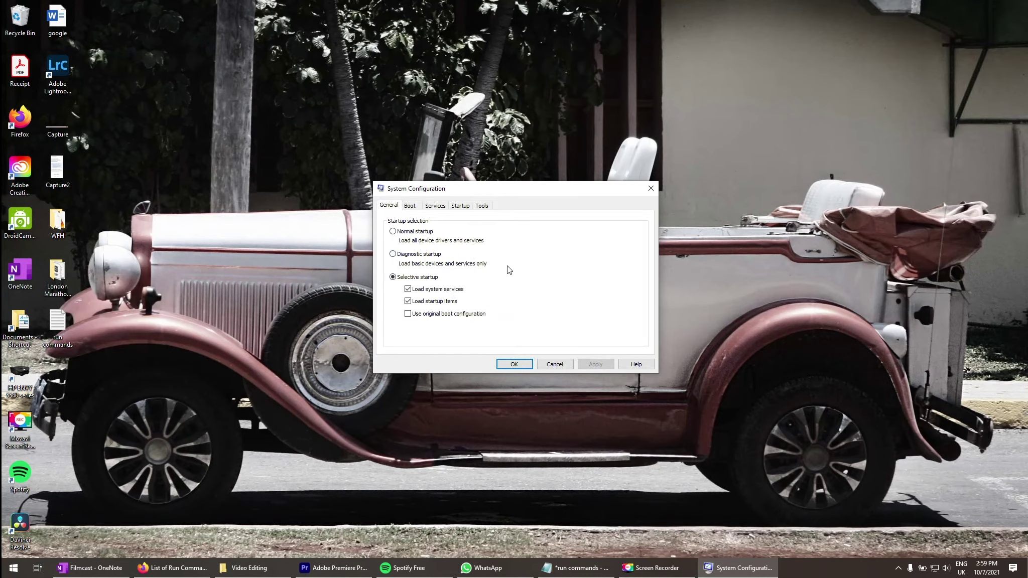
{"action": "left_click", "coordinate": [651, 188]}
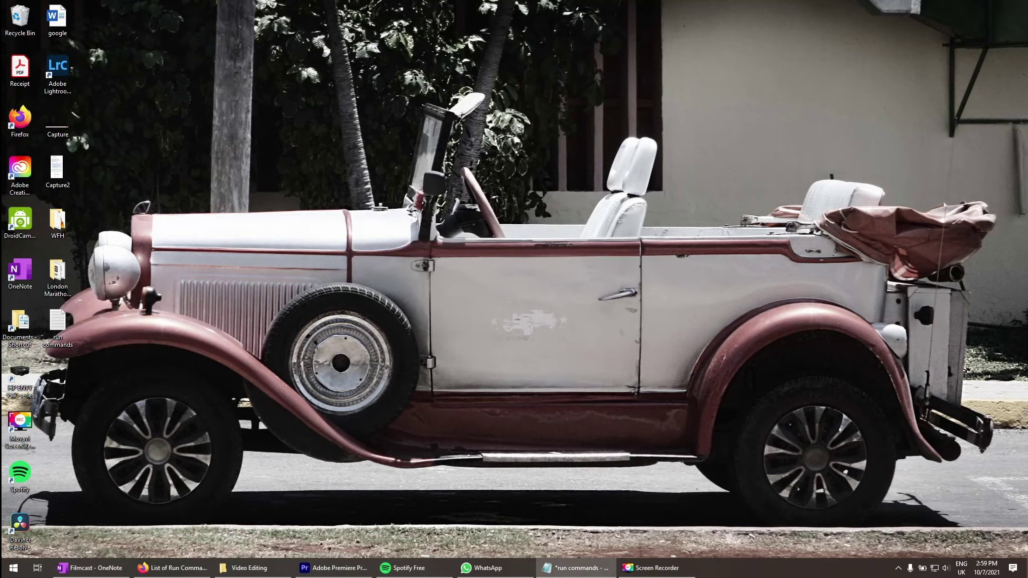
Step: Find the Run app, launch System Information with msinfo32, and close it after viewing the system summary
{"action": "left_click", "coordinate": [12, 575]}
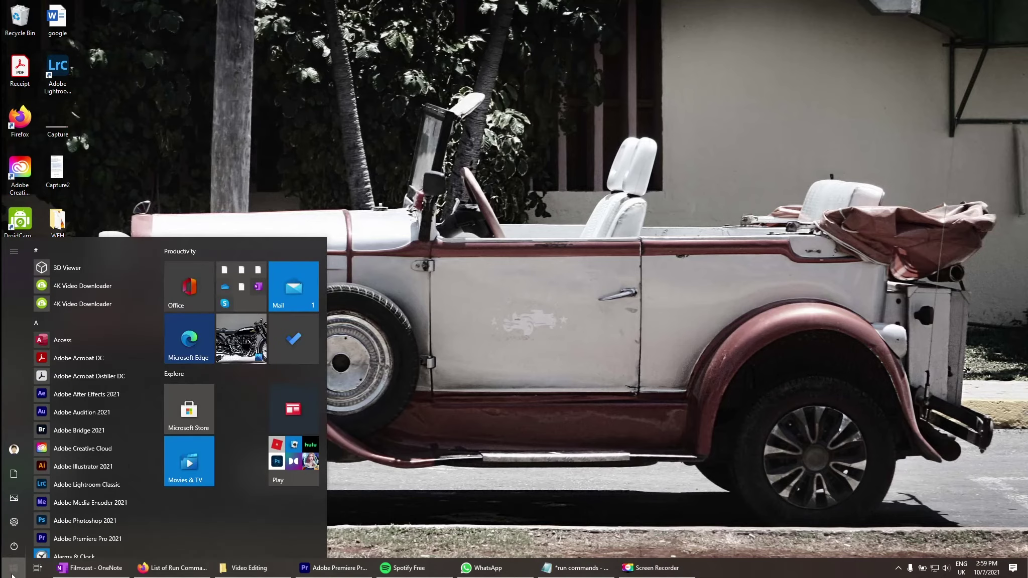
{"action": "type", "text": "run"}
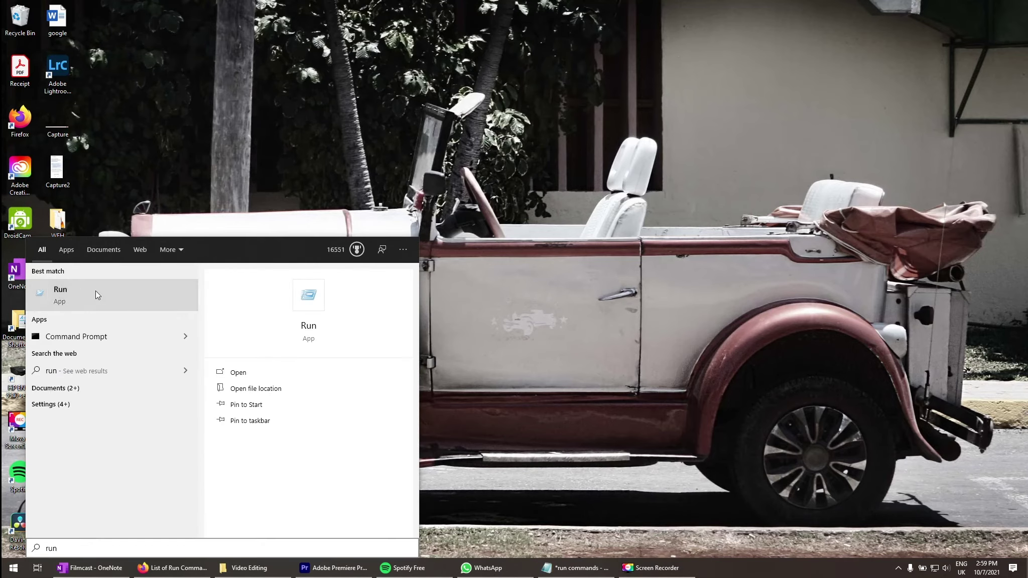
{"action": "left_click", "coordinate": [95, 292]}
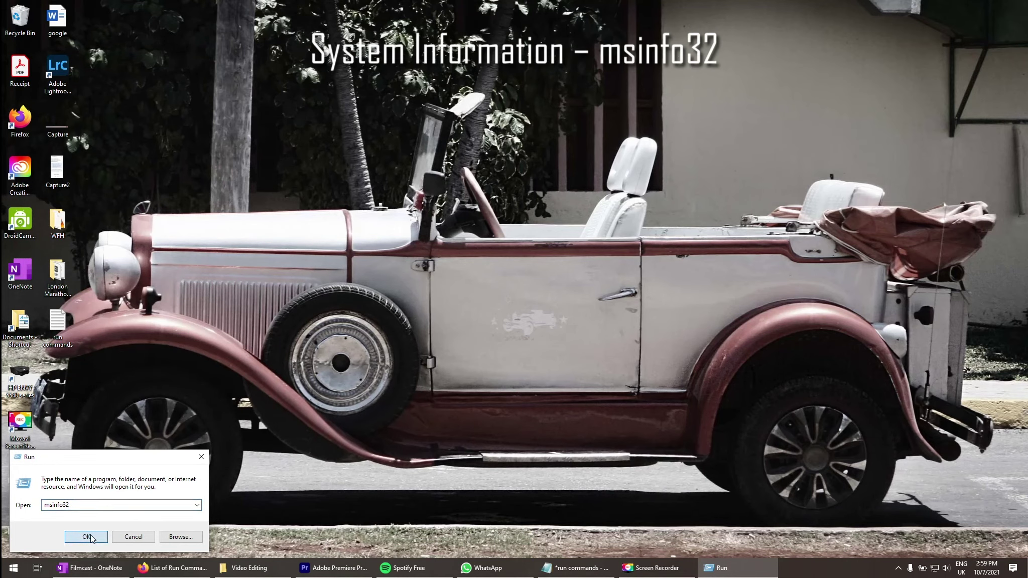
{"action": "left_click", "coordinate": [90, 535]}
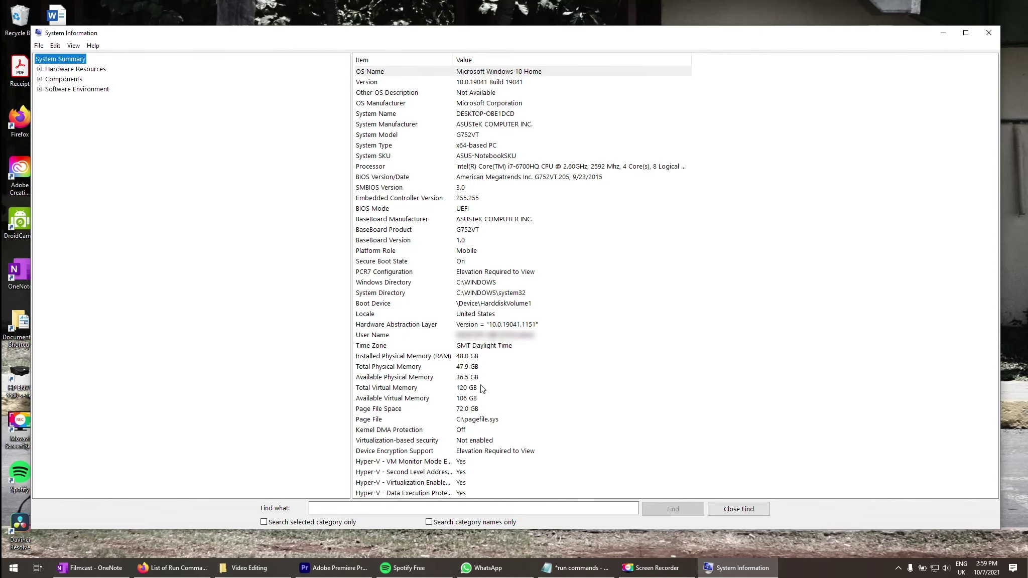
{"action": "left_click", "coordinate": [995, 33]}
Step: Launch System Properties with the sysdm.cpl command in Run
{"action": "key", "text": "super+r"}
{"action": "type", "text": "sysdm.cpl"}
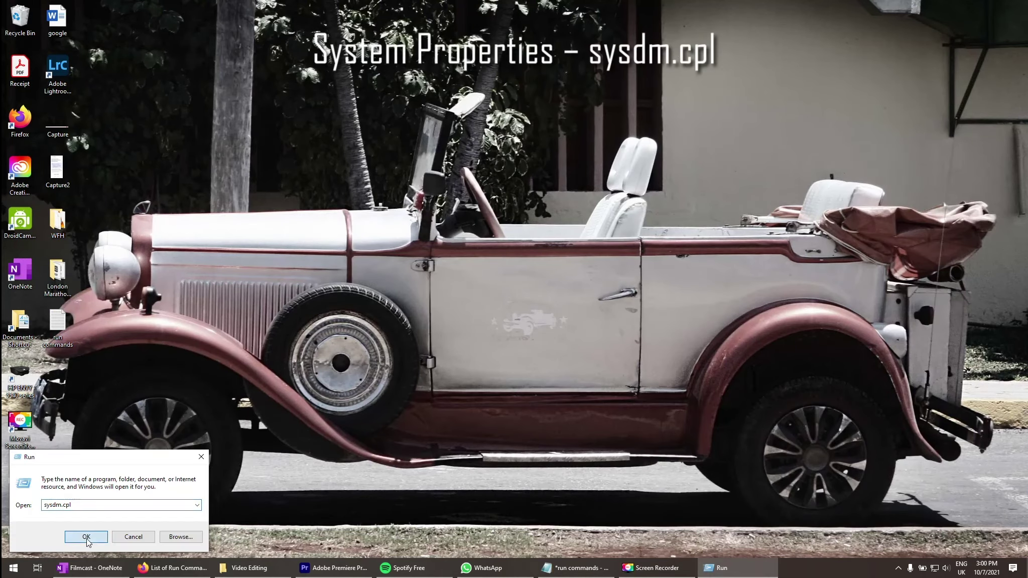
{"action": "key", "text": "Return"}
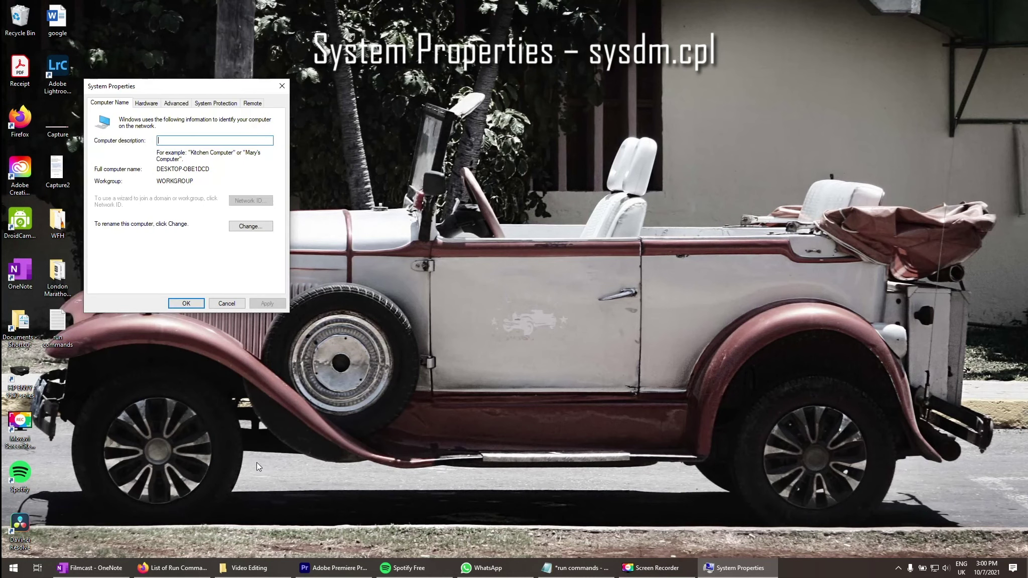
Step: Open Device Manager from the Hardware settings, expand the Cameras category, and close Device Manager
{"action": "left_click", "coordinate": [143, 105]}
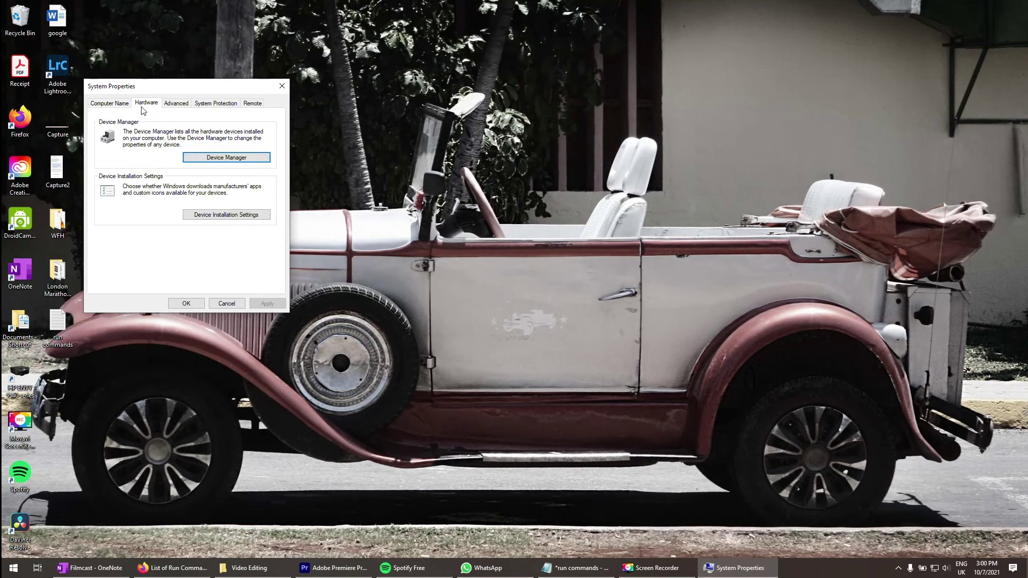
{"action": "left_click", "coordinate": [219, 159]}
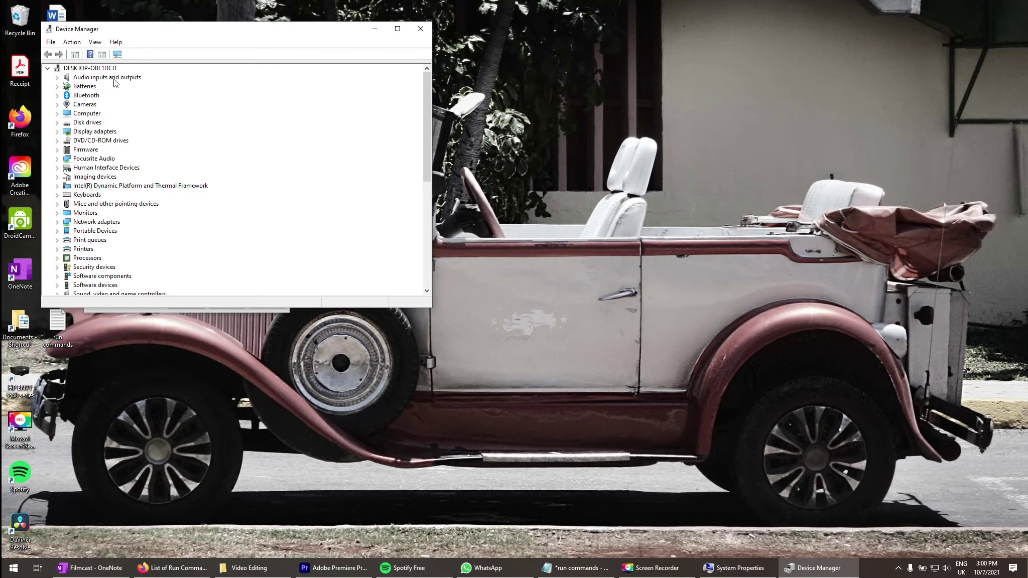
{"action": "left_click", "coordinate": [57, 105]}
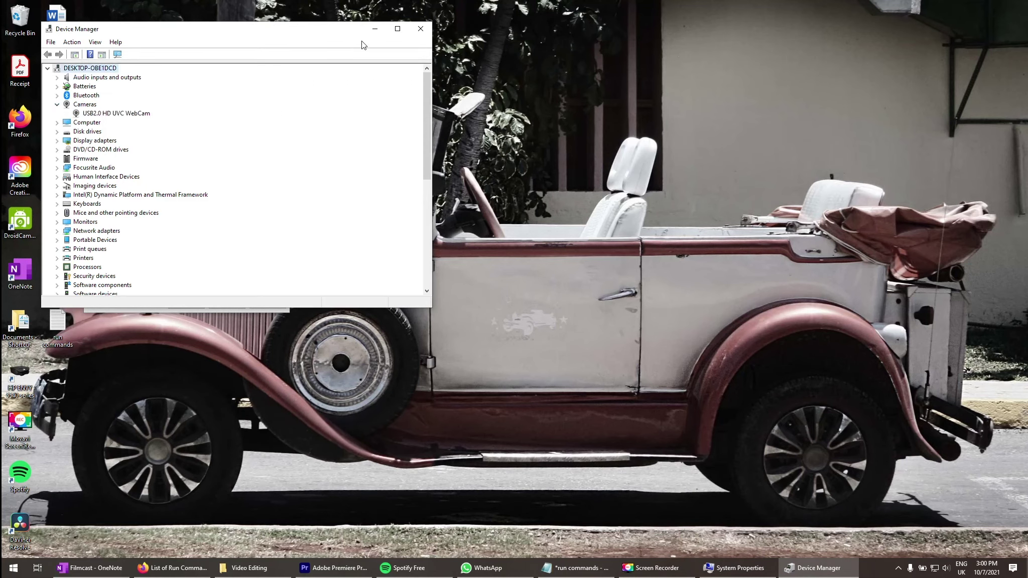
{"action": "left_click", "coordinate": [429, 31]}
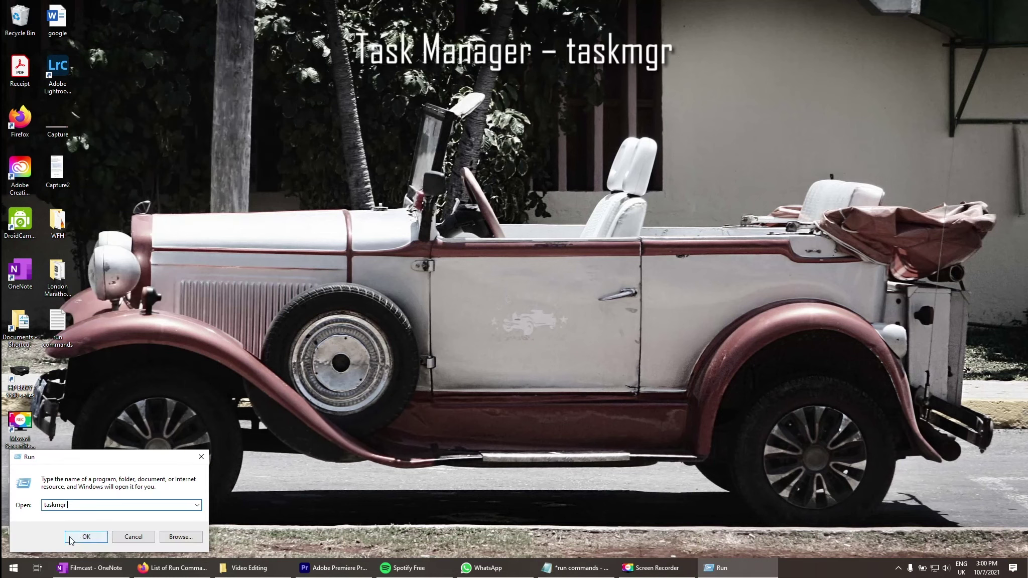
Step: Launch Task Manager with taskmgr in Run, and move its window nearer the screen's centre
{"action": "key", "text": "Return"}
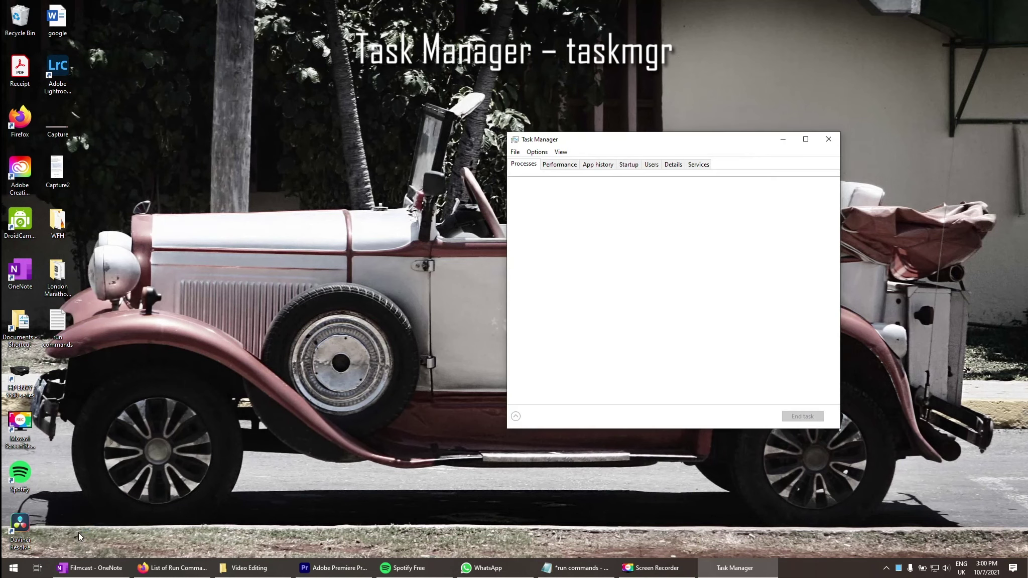
{"action": "left_click_drag", "start_coordinate": [597, 143], "coordinate": [453, 107]}
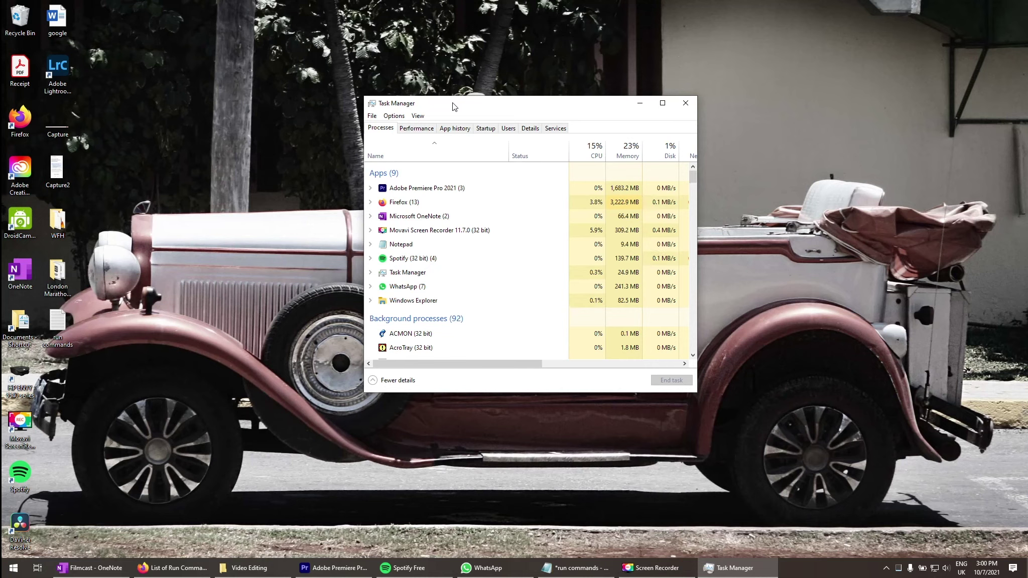
Step: Review Task Manager's processes, performance, app history, startup, users, details and services views, and close Task Manager
{"action": "left_click", "coordinate": [422, 190]}
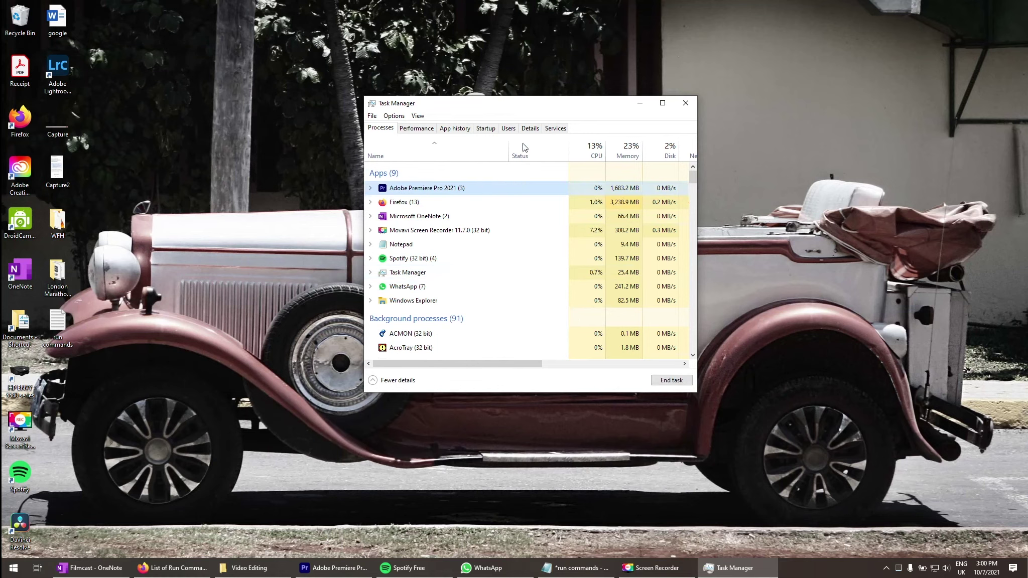
{"action": "left_click", "coordinate": [409, 132]}
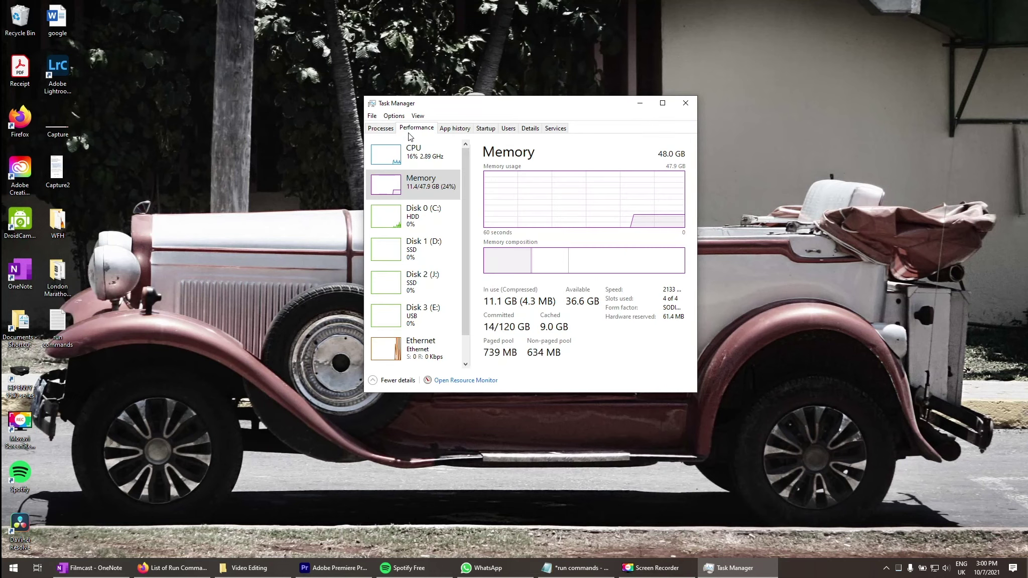
{"action": "left_click", "coordinate": [455, 130]}
{"action": "left_click", "coordinate": [485, 130]}
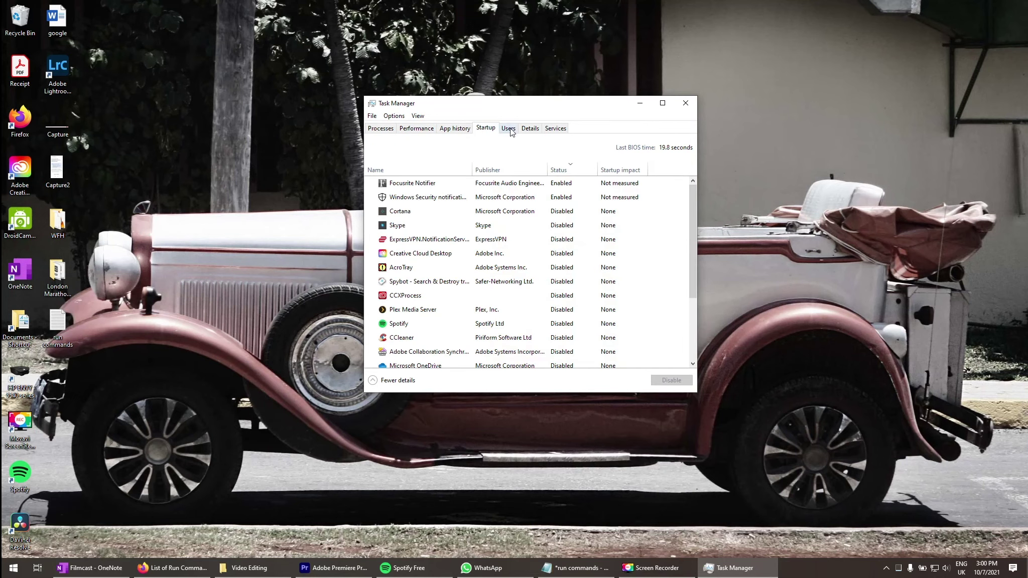
{"action": "left_click", "coordinate": [509, 130]}
{"action": "left_click", "coordinate": [531, 130]}
{"action": "left_click", "coordinate": [551, 131]}
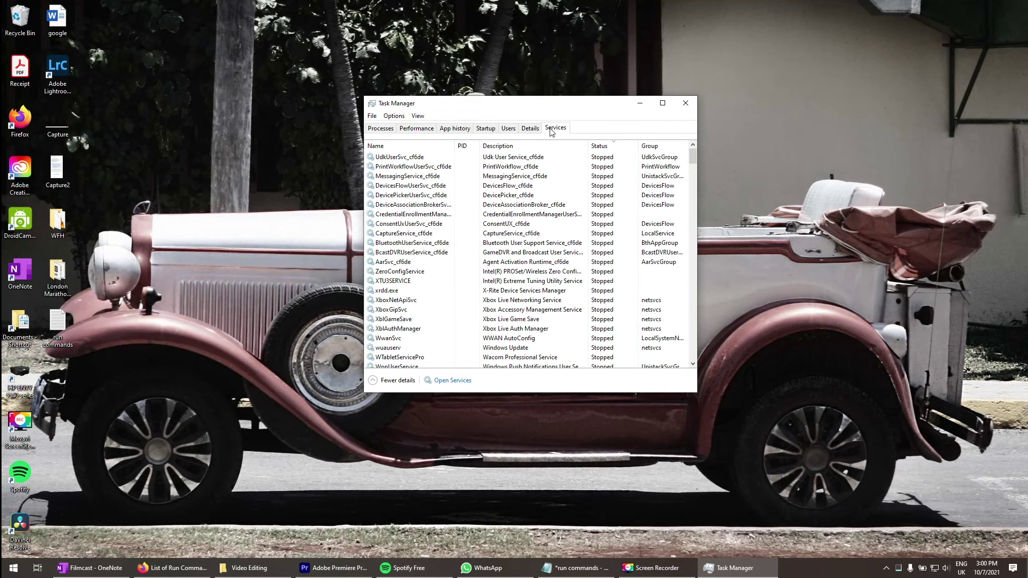
{"action": "left_click", "coordinate": [379, 131]}
{"action": "left_click", "coordinate": [685, 103]}
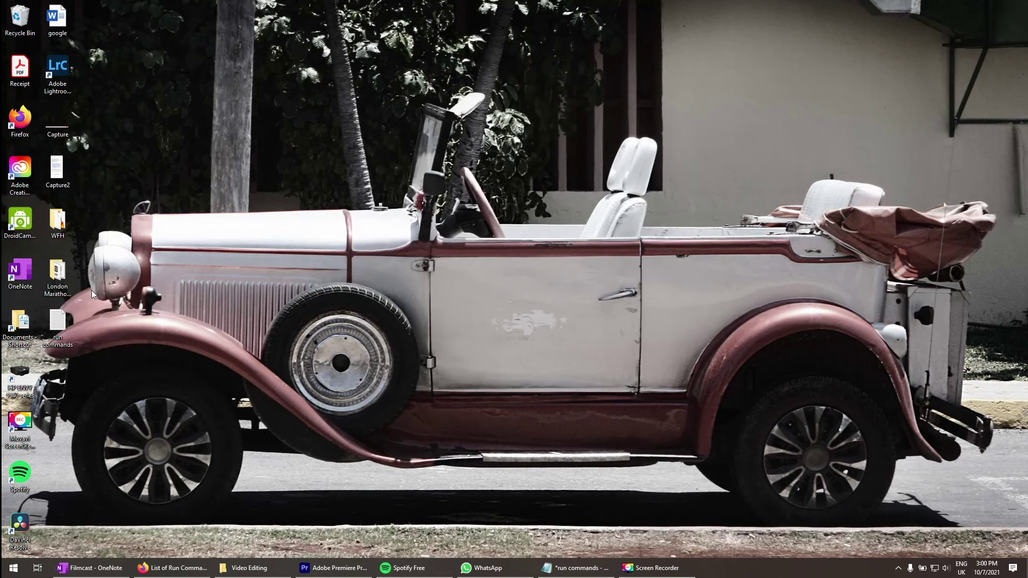
Step: Launch the Utility Manager's Ease of Access settings with the utilman command in Run
{"action": "key", "text": "super"}
{"action": "type", "text": "run"}
{"action": "left_click", "coordinate": [78, 294]}
{"action": "type", "text": "utilman"}
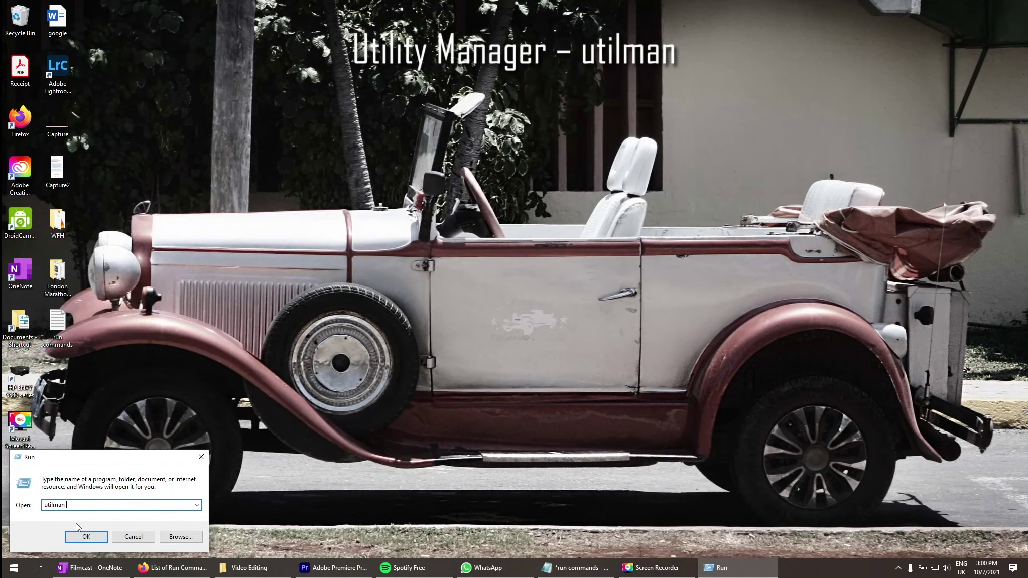
{"action": "left_click", "coordinate": [83, 537]}
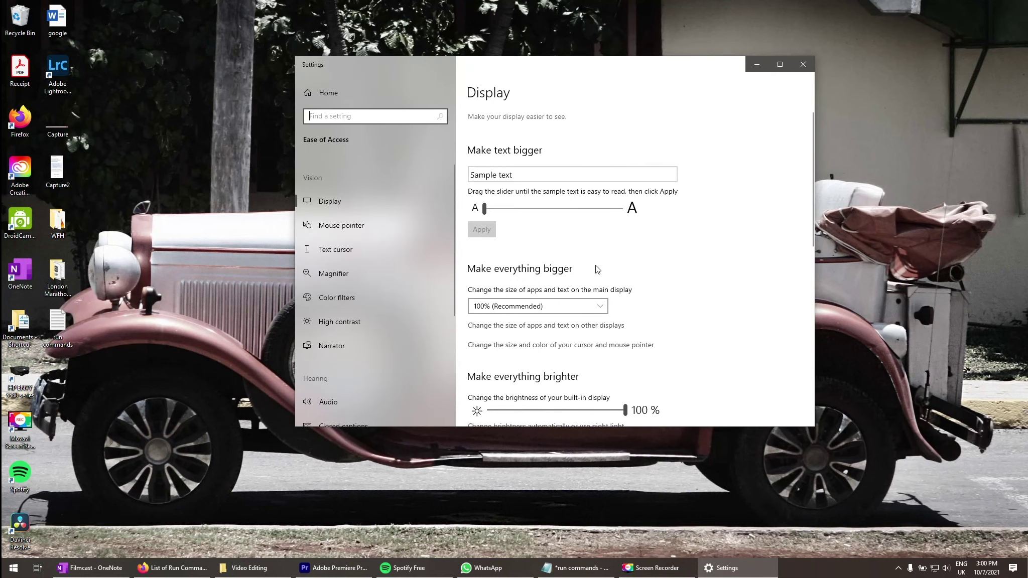
Step: Look through the Display, Mouse pointer, Magnifier and Text cursor pages of the Ease of Access settings, and close Settings
{"action": "scroll", "coordinate": [599, 273], "scroll_direction": "down", "scroll_amount": 4}
{"action": "scroll", "coordinate": [603, 281], "scroll_direction": "down", "scroll_amount": 5}
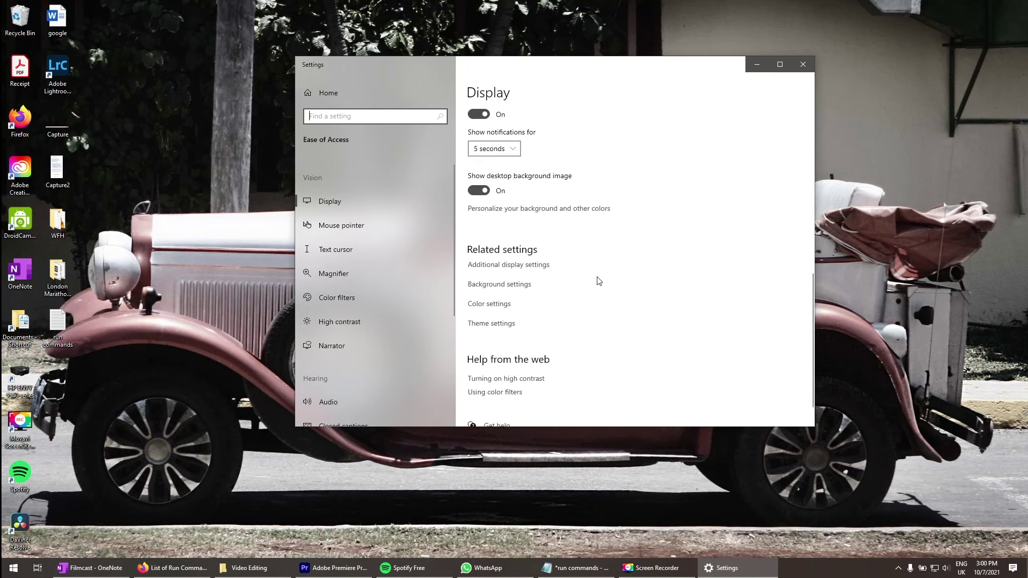
{"action": "scroll", "coordinate": [599, 281], "scroll_direction": "up", "scroll_amount": 10}
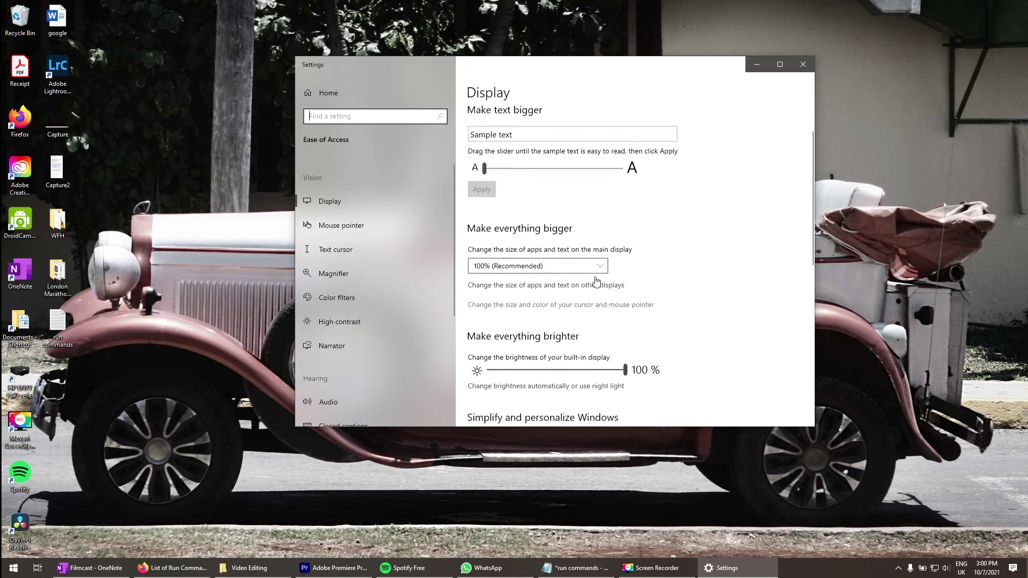
{"action": "left_click", "coordinate": [327, 229]}
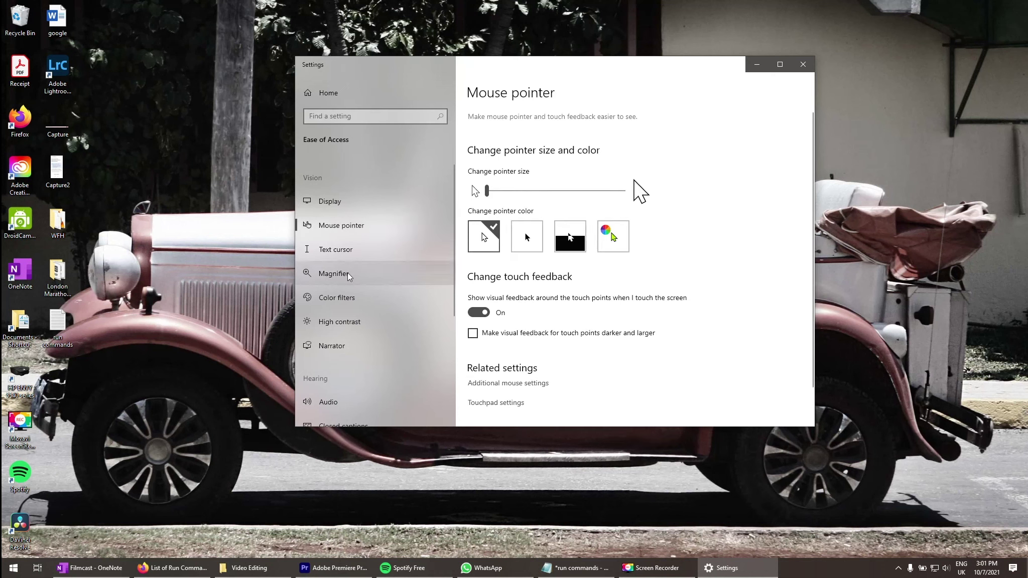
{"action": "left_click", "coordinate": [333, 274]}
{"action": "left_click", "coordinate": [349, 250]}
{"action": "scroll", "coordinate": [346, 253], "scroll_direction": "down", "scroll_amount": 5}
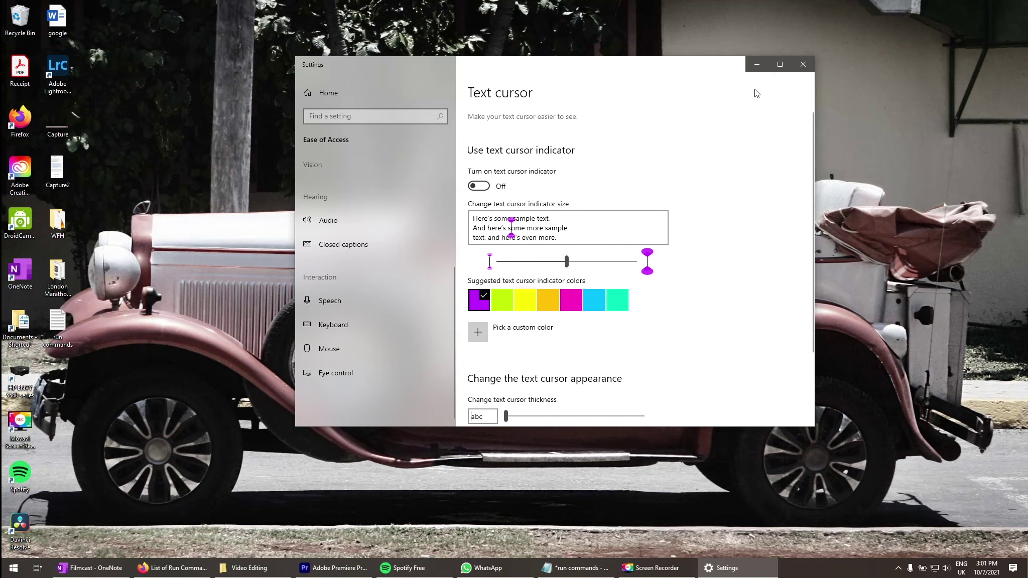
{"action": "left_click", "coordinate": [803, 64]}
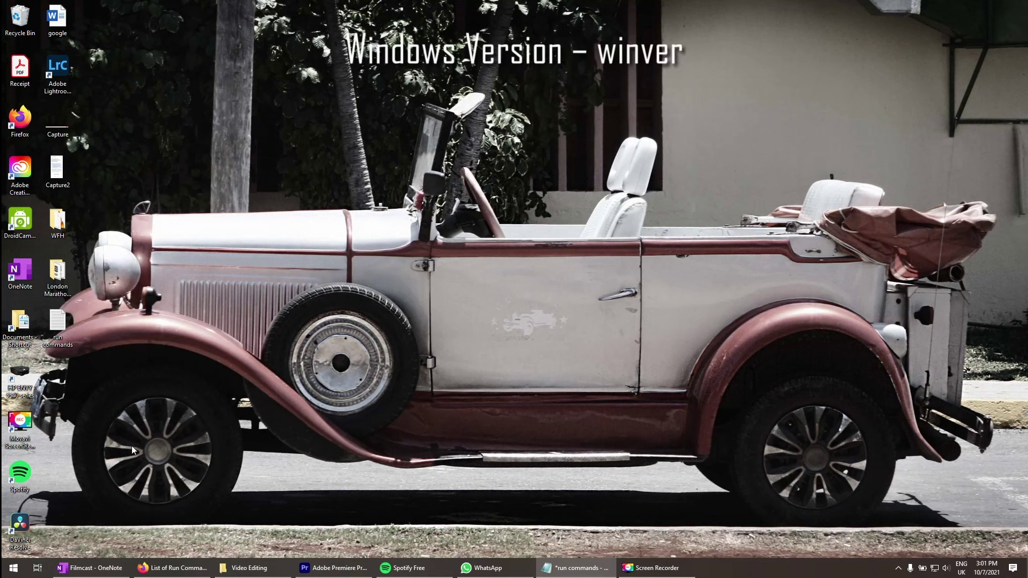
Step: Show the Windows version information with the winver command in Run, and close the About Windows dialog
{"action": "left_click", "coordinate": [14, 569]}
{"action": "type", "text": "run"}
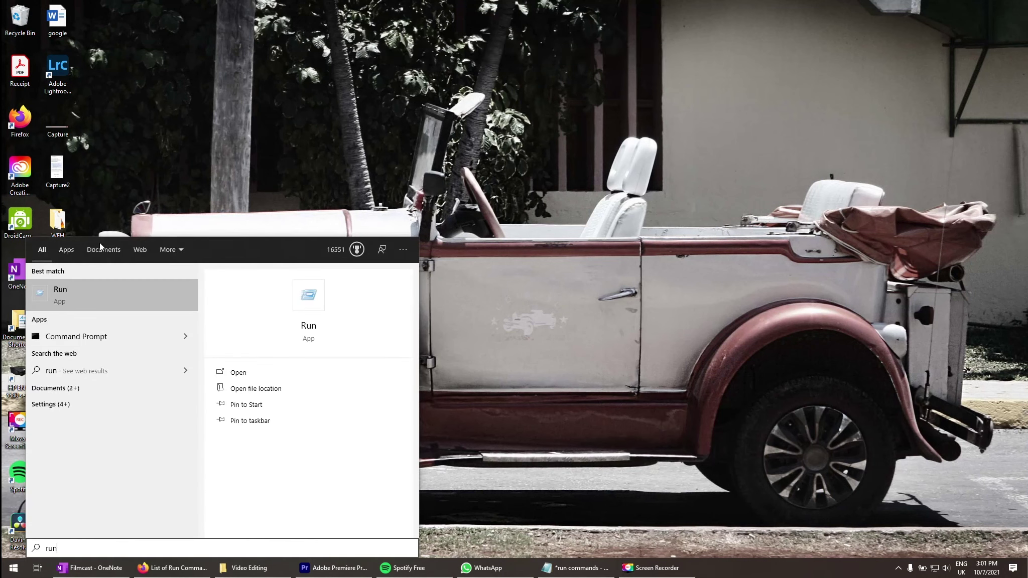
{"action": "key", "text": "Return"}
{"action": "type", "text": "winver"}
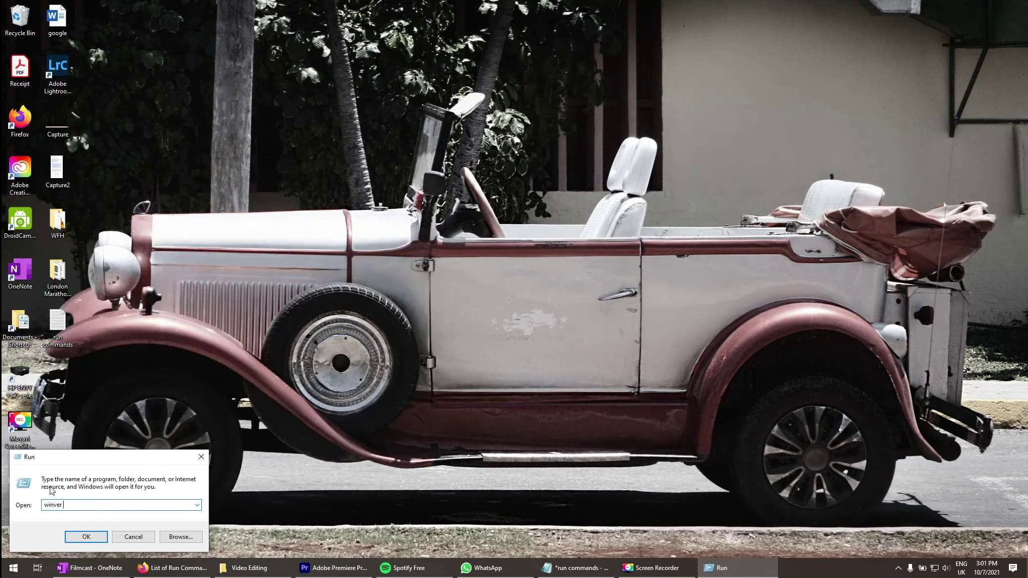
{"action": "left_click", "coordinate": [91, 534]}
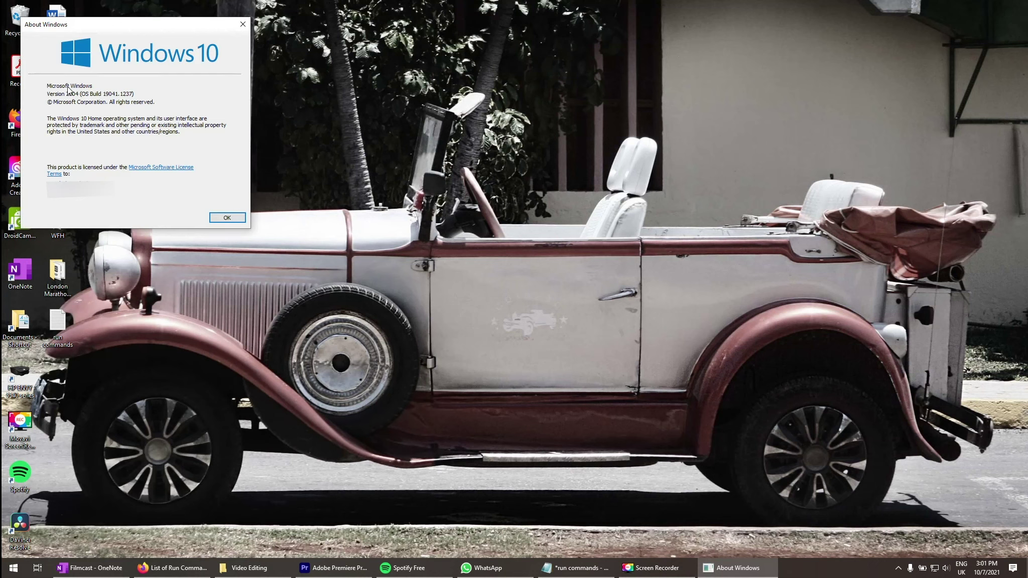
{"action": "left_click", "coordinate": [242, 23]}
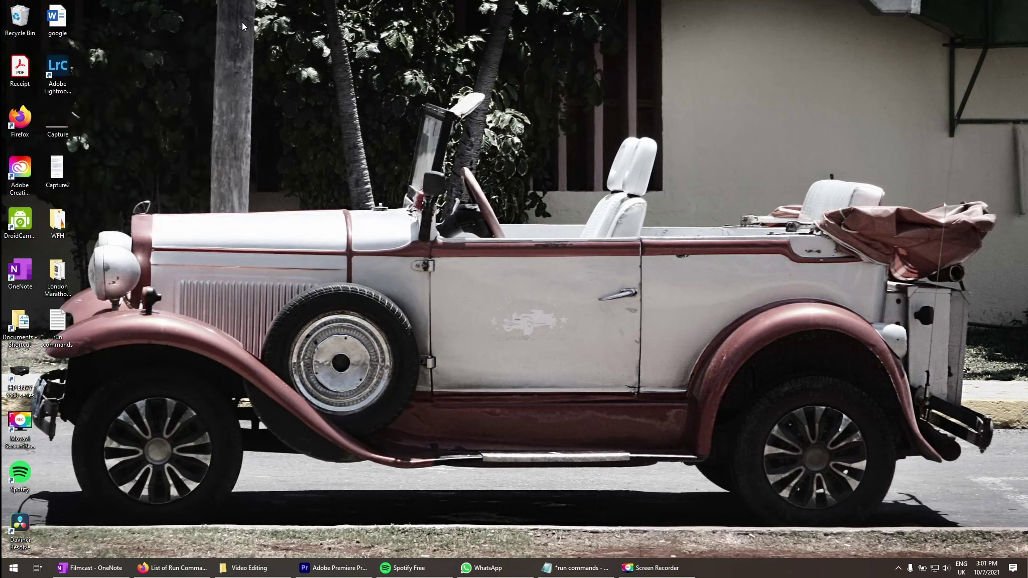